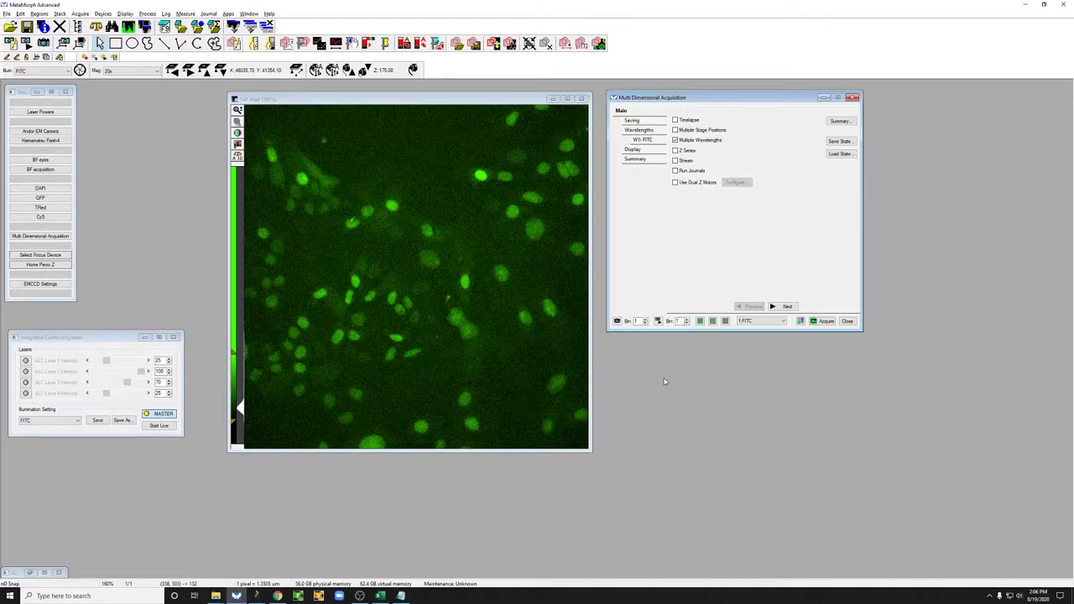
Enable a Z series in the acquisition, with a 6 µm range, 0.4 µm steps and 16 steps
{"action": "left_click", "coordinate": [676, 151]}
Change the Z series step size from 0.4 to 0.5 µm
{"action": "left_click", "coordinate": [657, 152]}
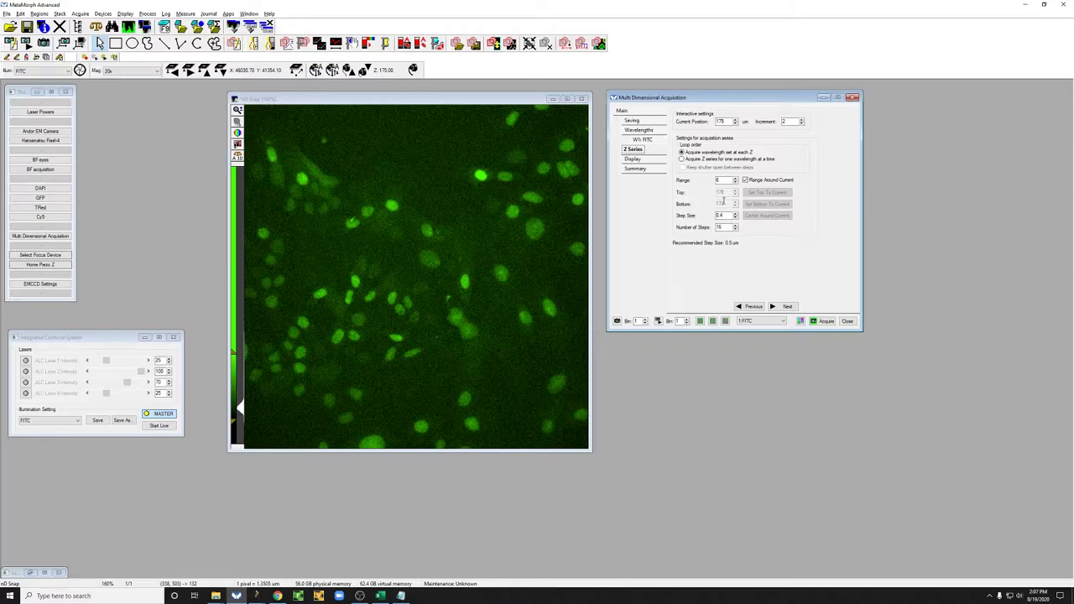
{"action": "left_click", "coordinate": [720, 181]}
{"action": "left_click", "coordinate": [724, 215]}
{"action": "double_click", "coordinate": [729, 217]}
{"action": "type", "text": "0.5"}
Raise the number of wavelengths to 2, adding TxRed alongside FITC
{"action": "left_click", "coordinate": [646, 131]}
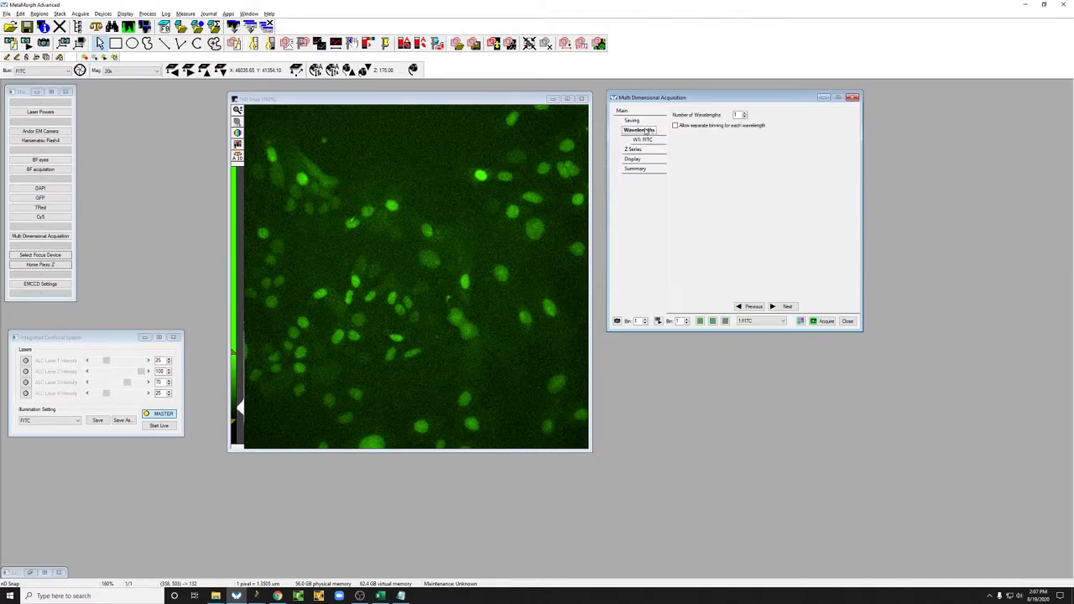
{"action": "left_click", "coordinate": [744, 113]}
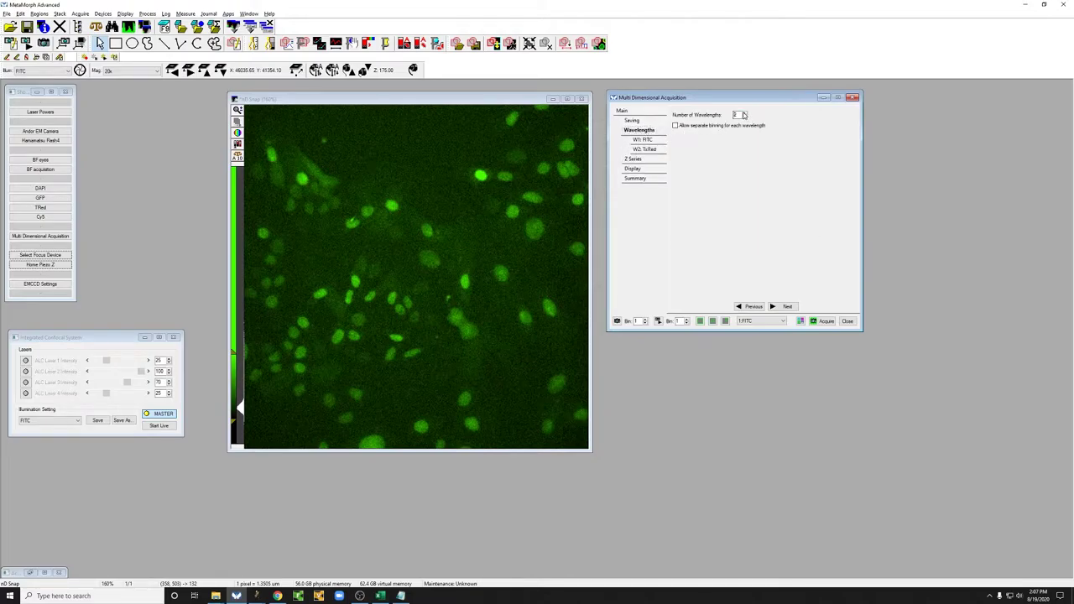
{"action": "left_click", "coordinate": [660, 160]}
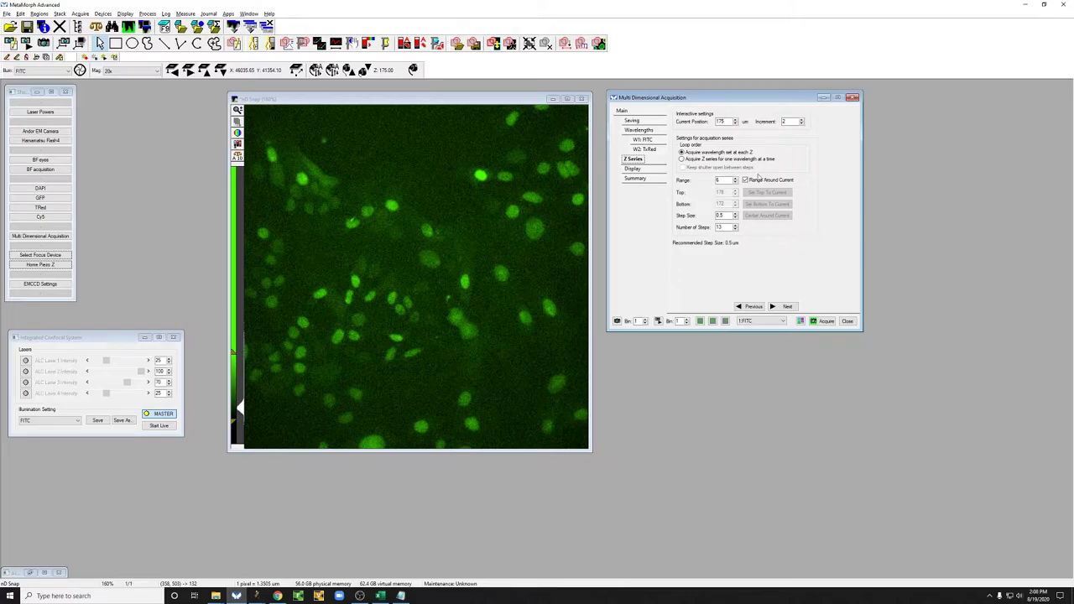
Acquire one wavelength's full Z series at a time and give saved images a new base name
{"action": "left_click", "coordinate": [682, 159]}
{"action": "left_click", "coordinate": [719, 216]}
{"action": "left_click", "coordinate": [649, 123]}
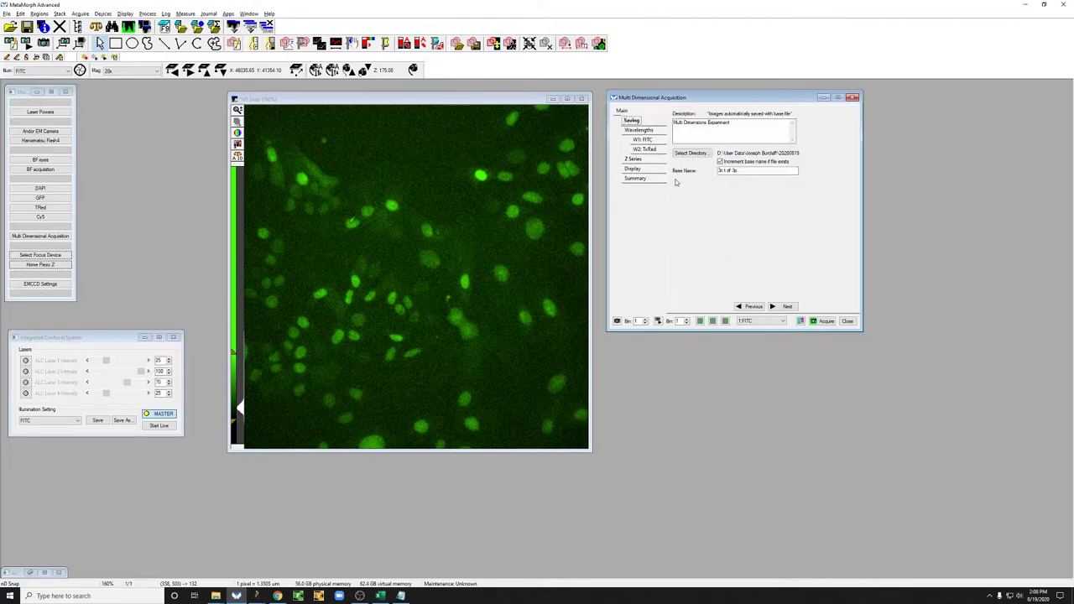
{"action": "left_click", "coordinate": [695, 171]}
{"action": "type", "text": "d"}
{"action": "left_click", "coordinate": [635, 113]}
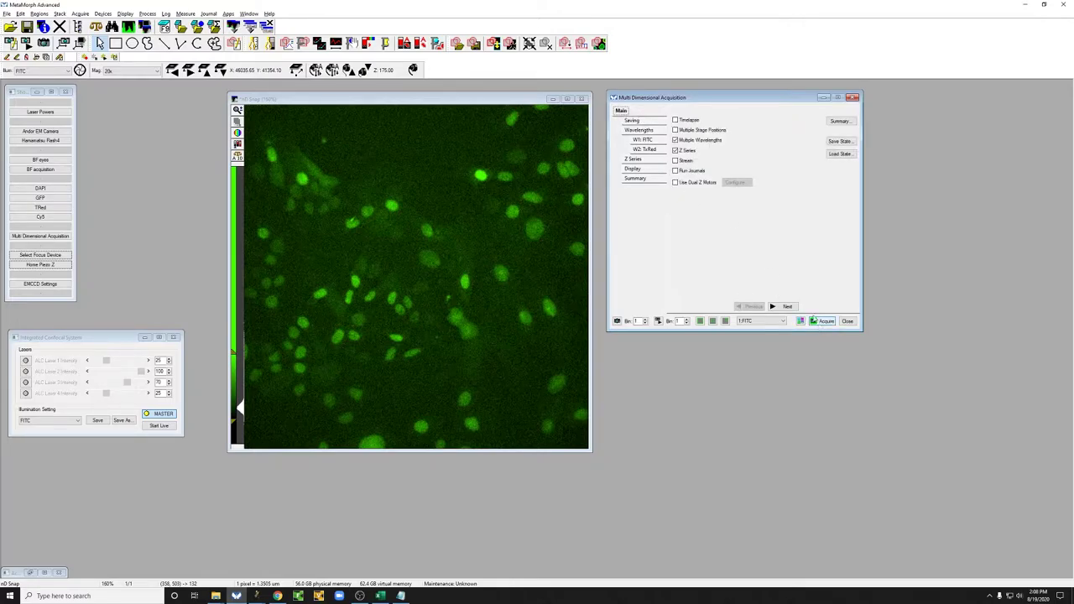
Run the acquisition, producing 13-plane FITC and TxRed Z stacks plus a merged composite
{"action": "left_click", "coordinate": [651, 159]}
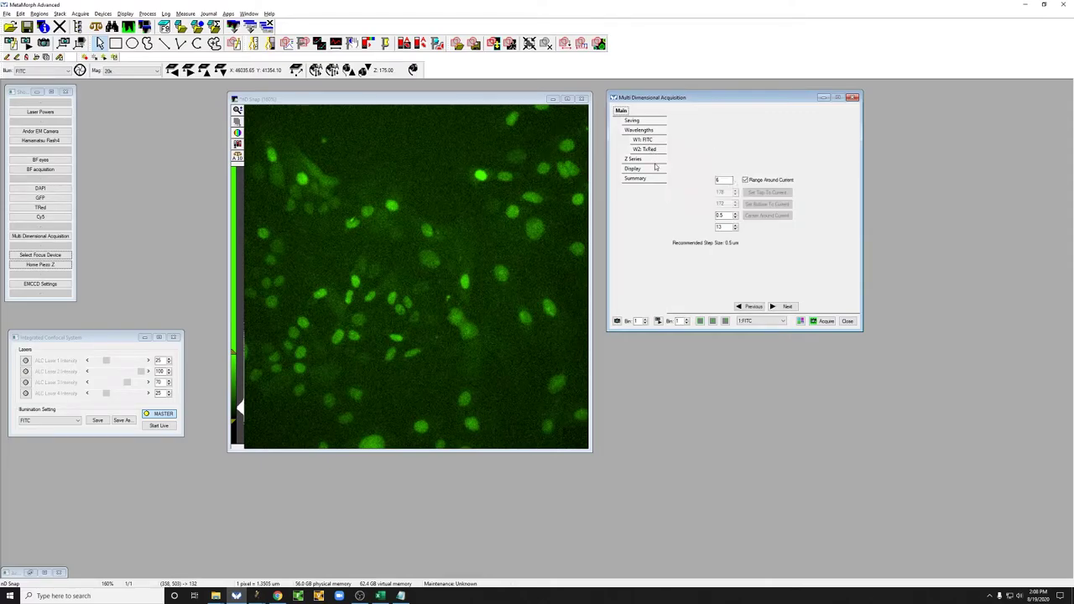
{"action": "left_click", "coordinate": [825, 321]}
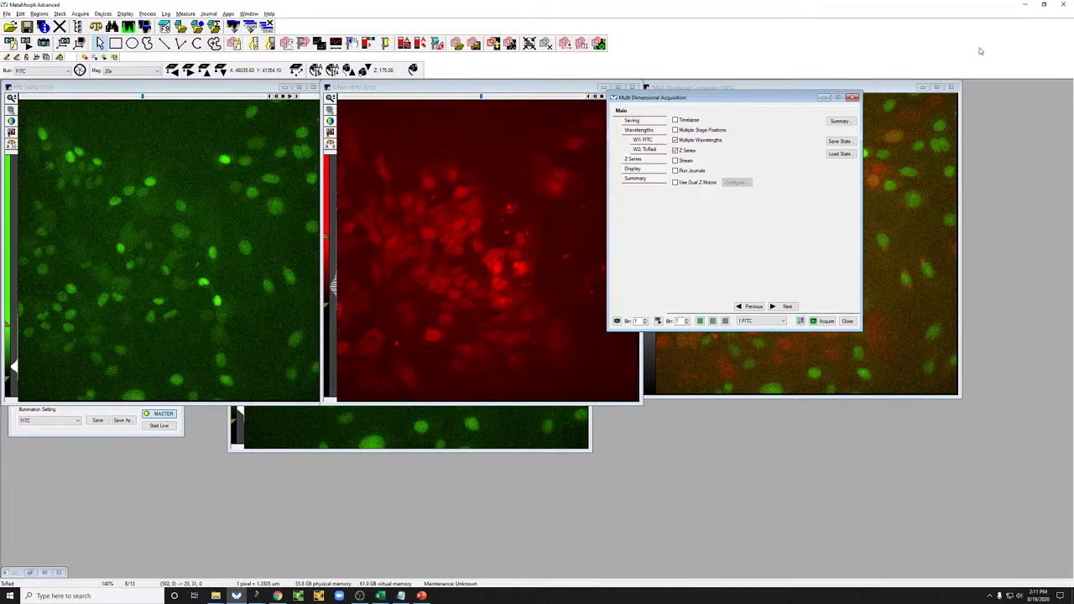
Browse DATA (D:) > User Data to the 20200819 folder, select zstack, and bring up Fiji
{"action": "left_click", "coordinate": [1025, 4]}
{"action": "left_click", "coordinate": [218, 597]}
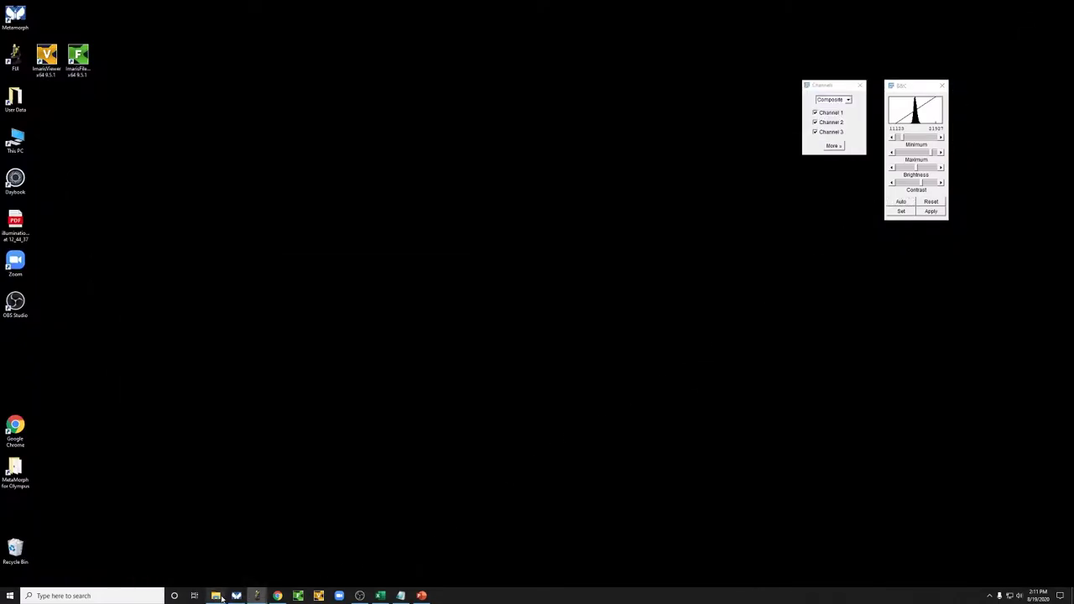
{"action": "left_click", "coordinate": [215, 558]}
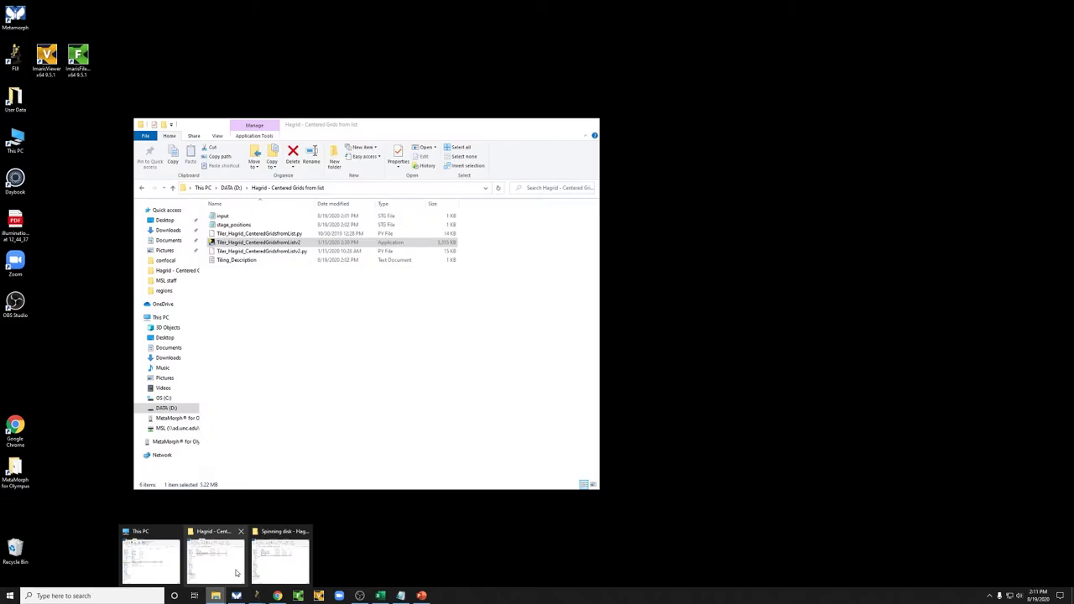
{"action": "left_click", "coordinate": [167, 409]}
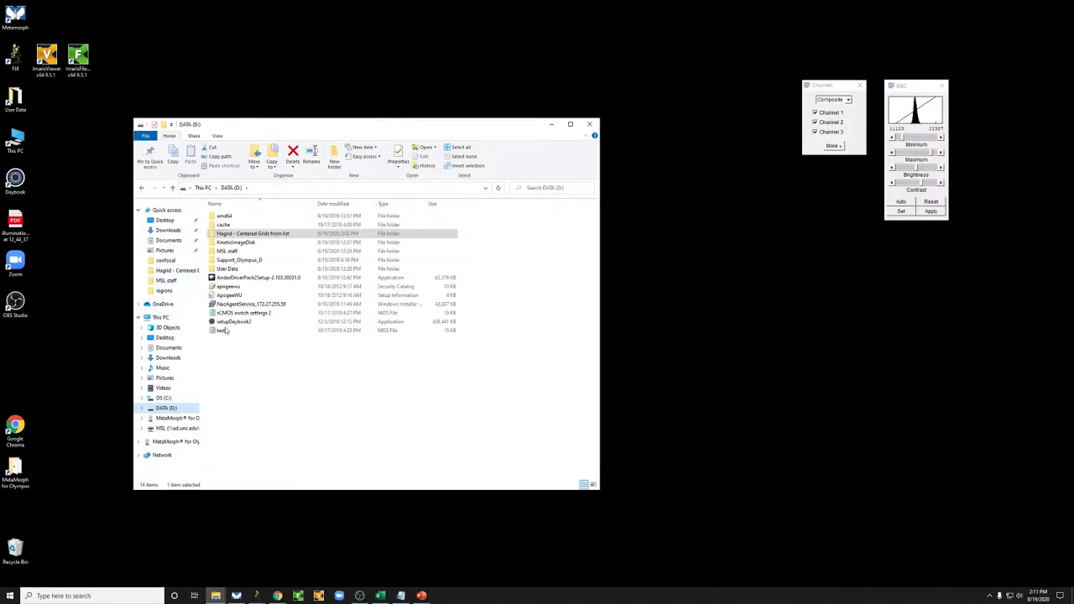
{"action": "double_click", "coordinate": [233, 233]}
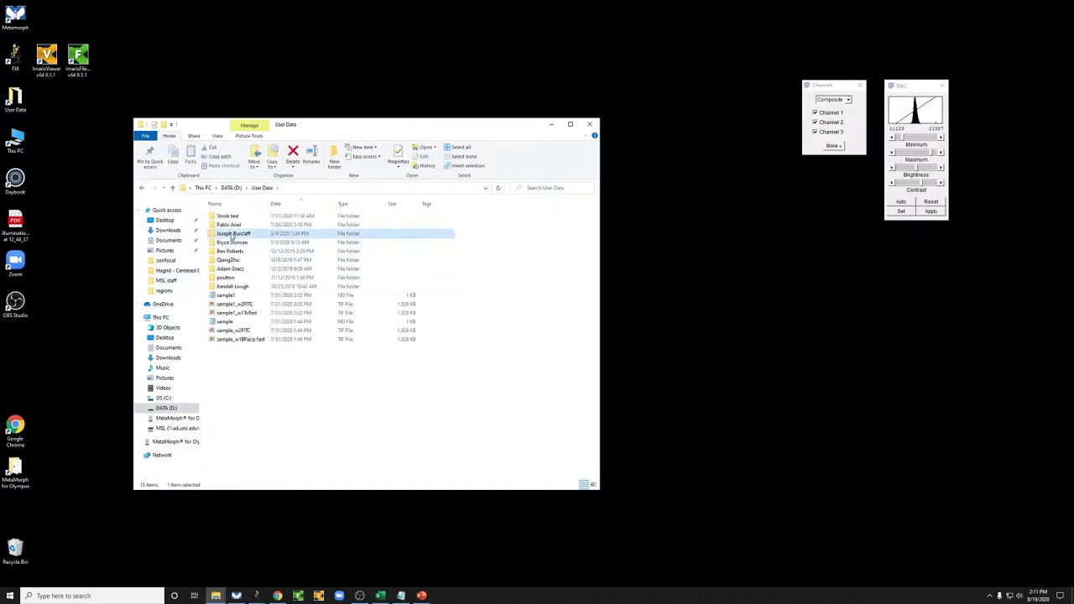
{"action": "double_click", "coordinate": [232, 232]}
{"action": "double_click", "coordinate": [230, 225]}
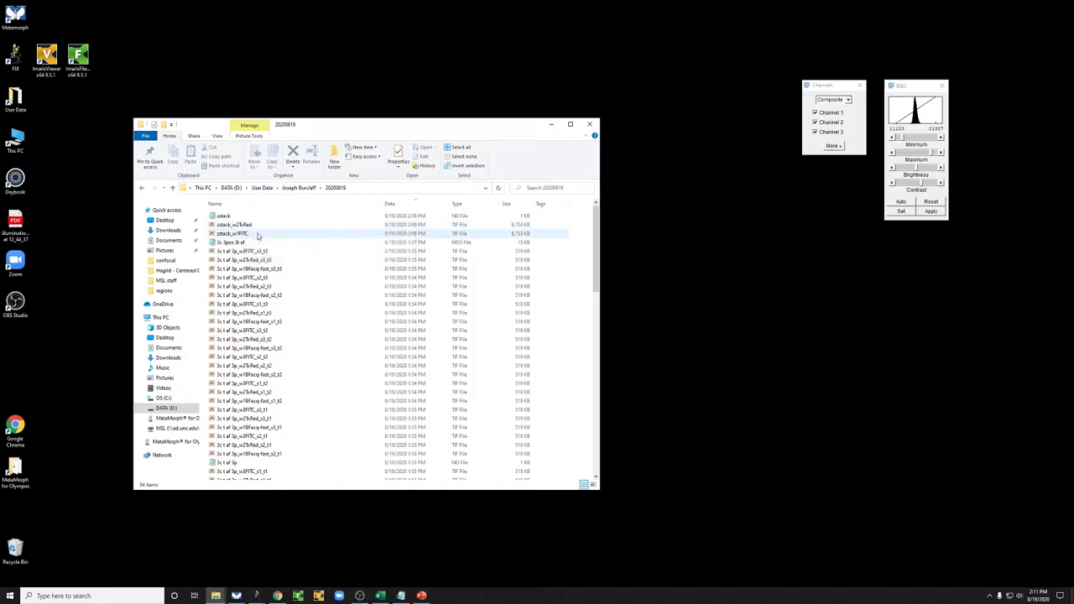
{"action": "left_click", "coordinate": [256, 217]}
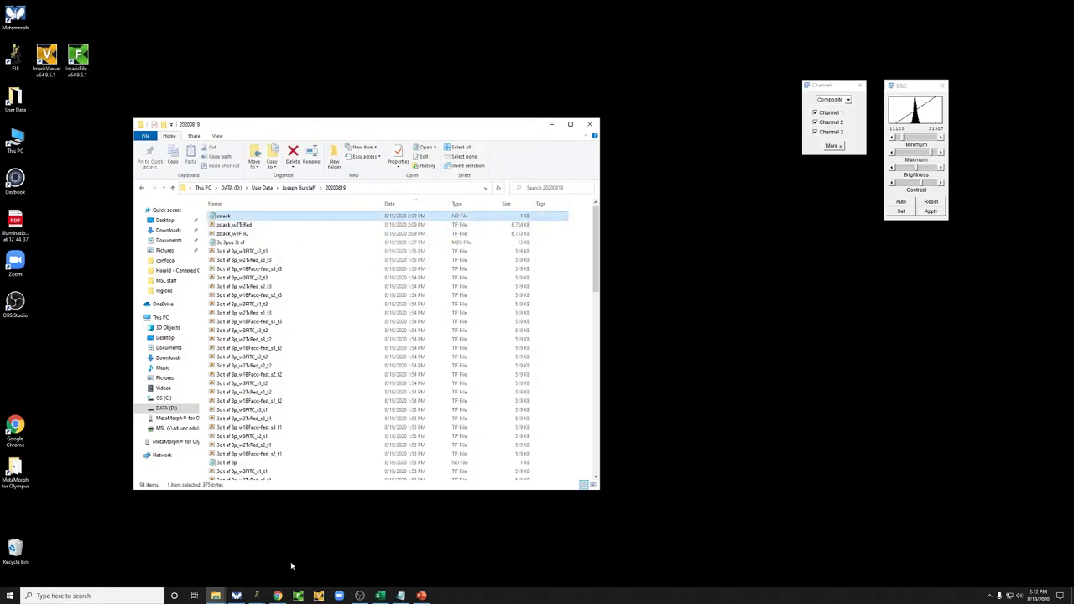
{"action": "left_click", "coordinate": [256, 596]}
{"action": "left_click", "coordinate": [159, 541]}
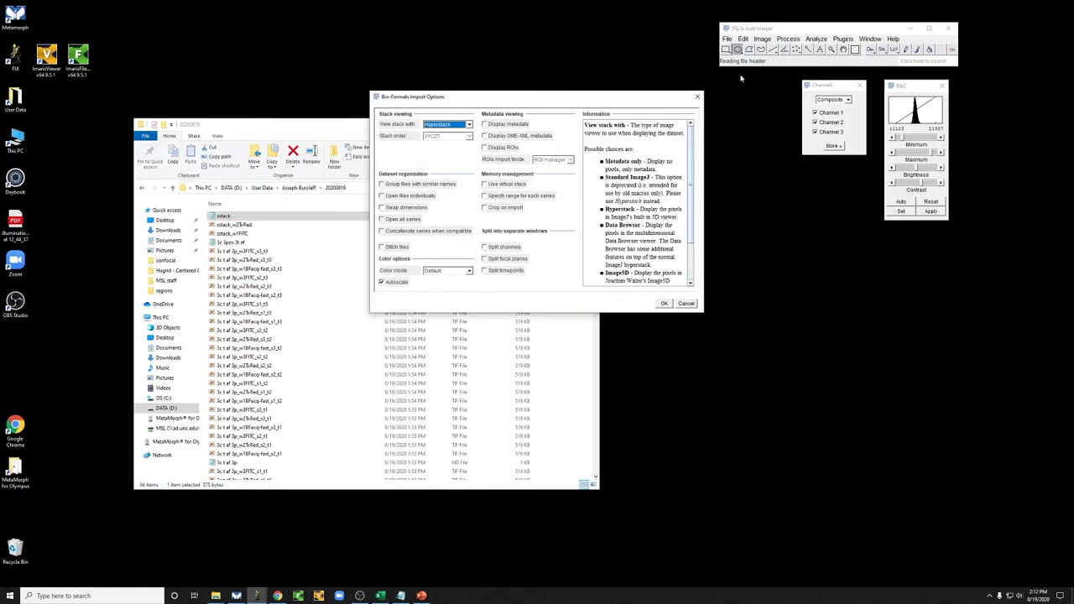
Import zstack as a Bio-Formats hyperstack and scrub through z-slices 1 to 13
{"action": "left_click", "coordinate": [660, 304]}
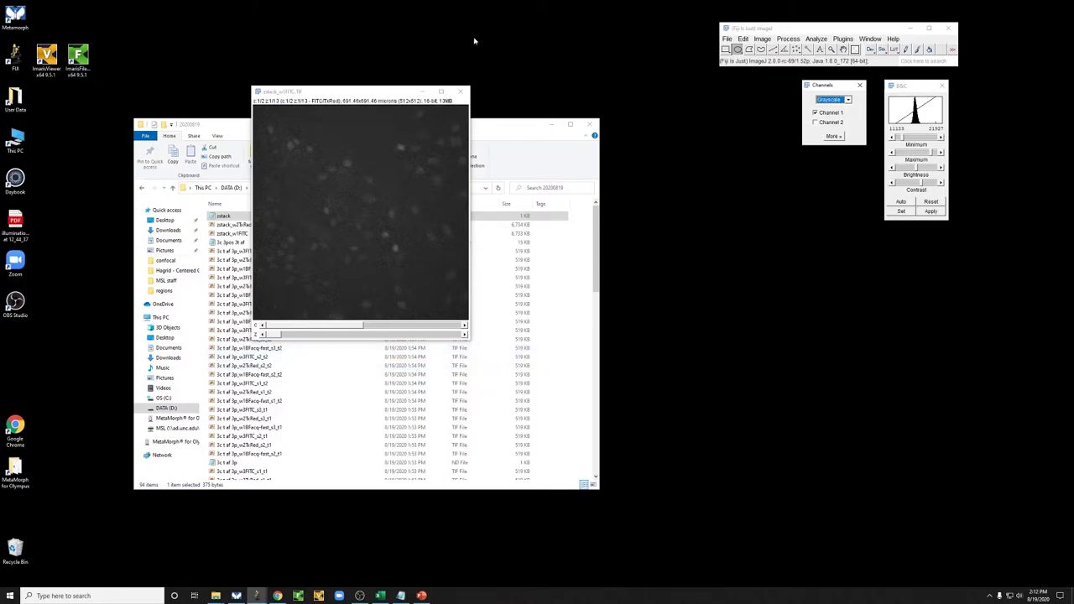
{"action": "left_click", "coordinate": [274, 336]}
{"action": "left_click_drag", "start_coordinate": [274, 336], "coordinate": [363, 335]}
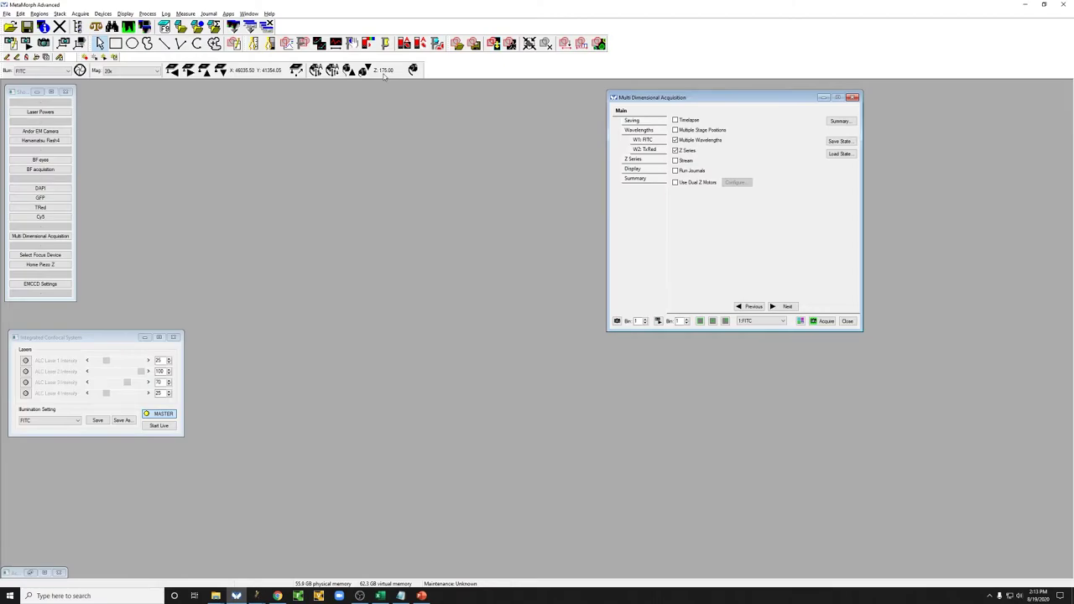
Switch the Z series from range-around-current to explicit Top 178 and Bottom 172 limits
{"action": "left_click", "coordinate": [626, 162]}
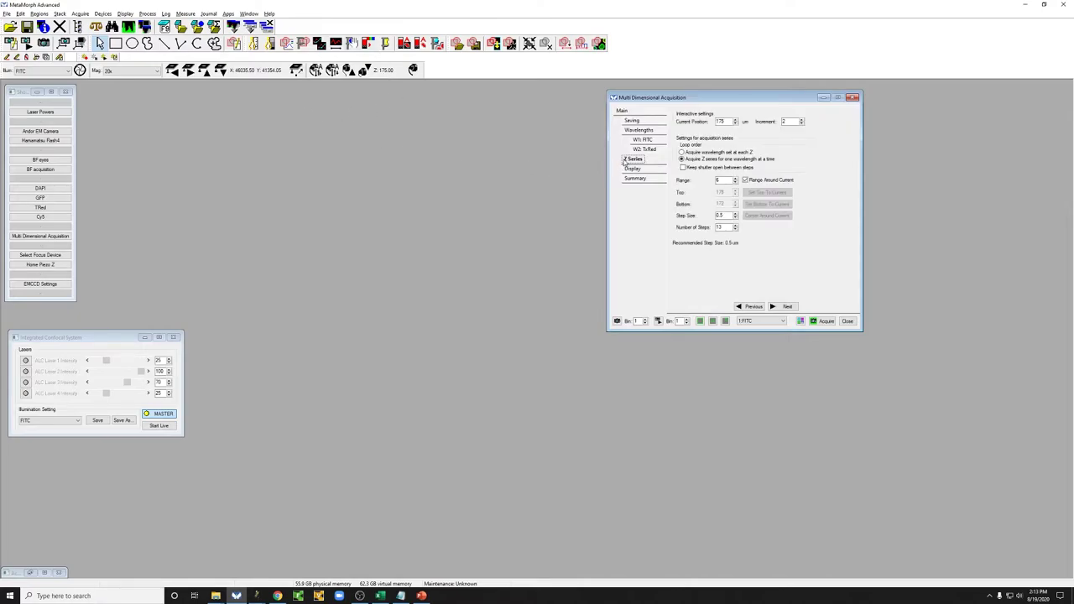
{"action": "left_click", "coordinate": [744, 180]}
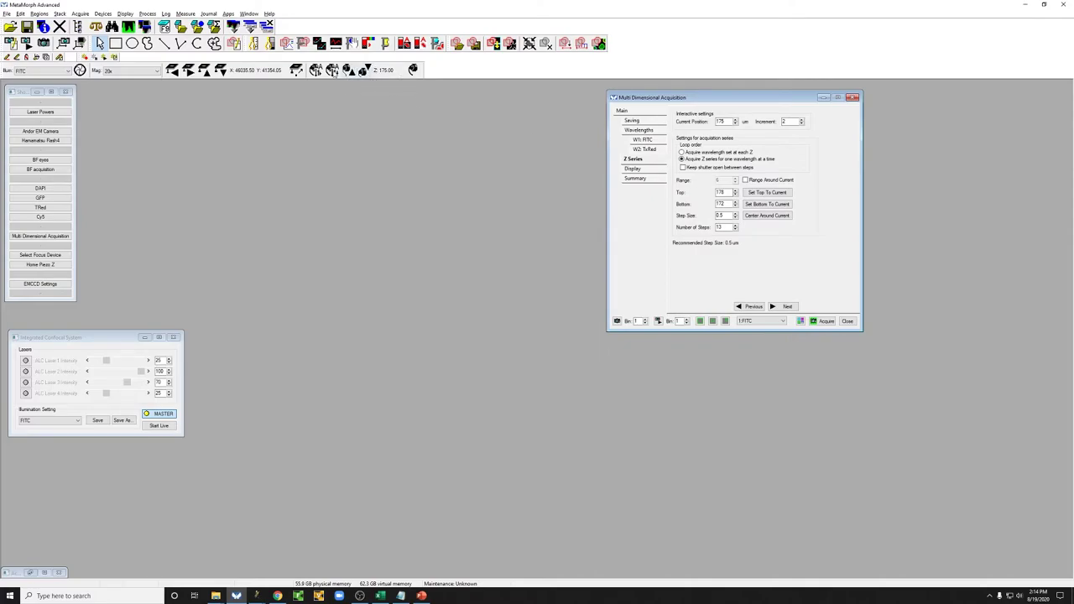
Select Olympus Z as the focus device and start a live FITC view
{"action": "left_click", "coordinate": [40, 254]}
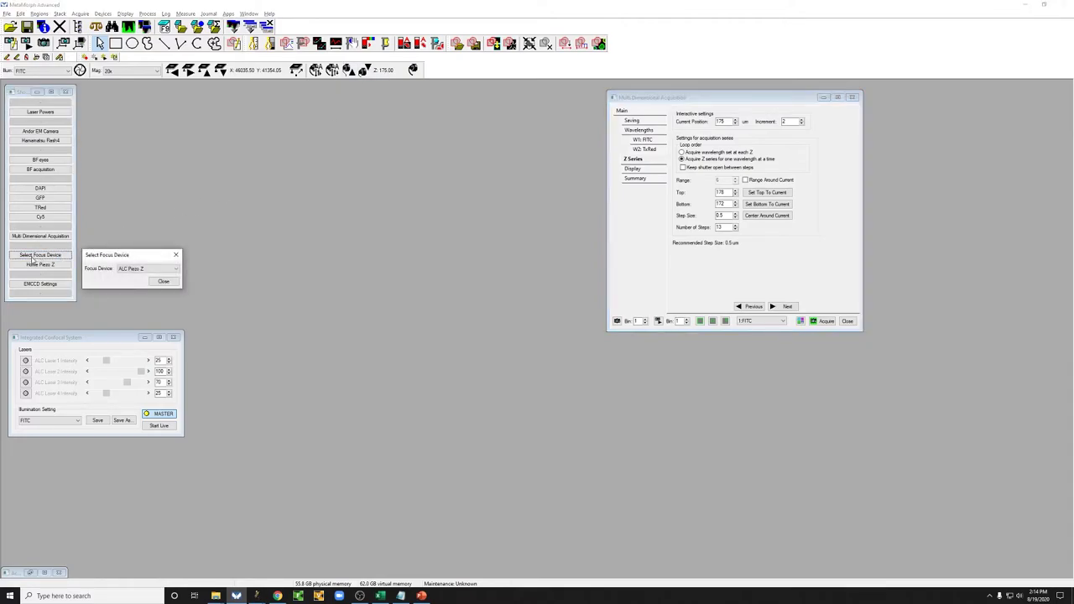
{"action": "left_click", "coordinate": [127, 270]}
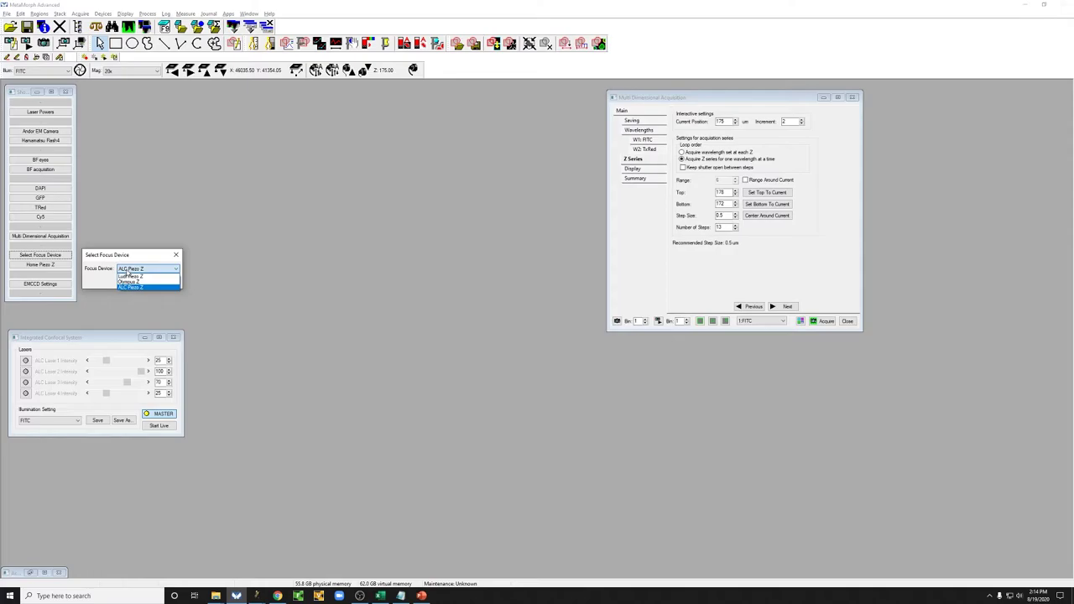
{"action": "left_click", "coordinate": [141, 282]}
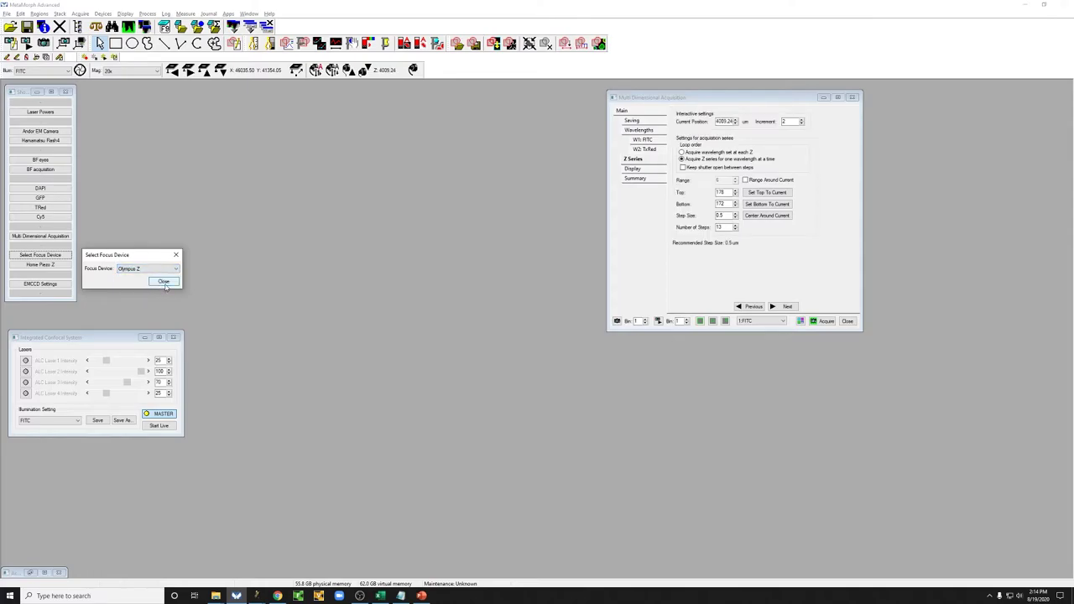
{"action": "left_click", "coordinate": [164, 282]}
{"action": "left_click", "coordinate": [658, 323]}
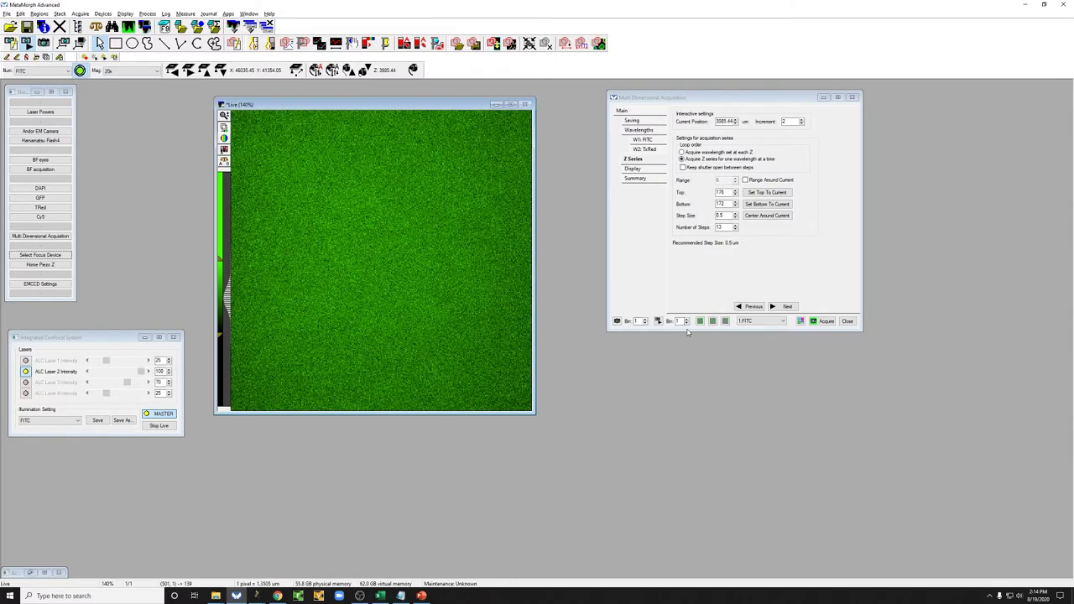
Set the Z stack bottom and top to the current focus position
{"action": "left_click", "coordinate": [782, 205]}
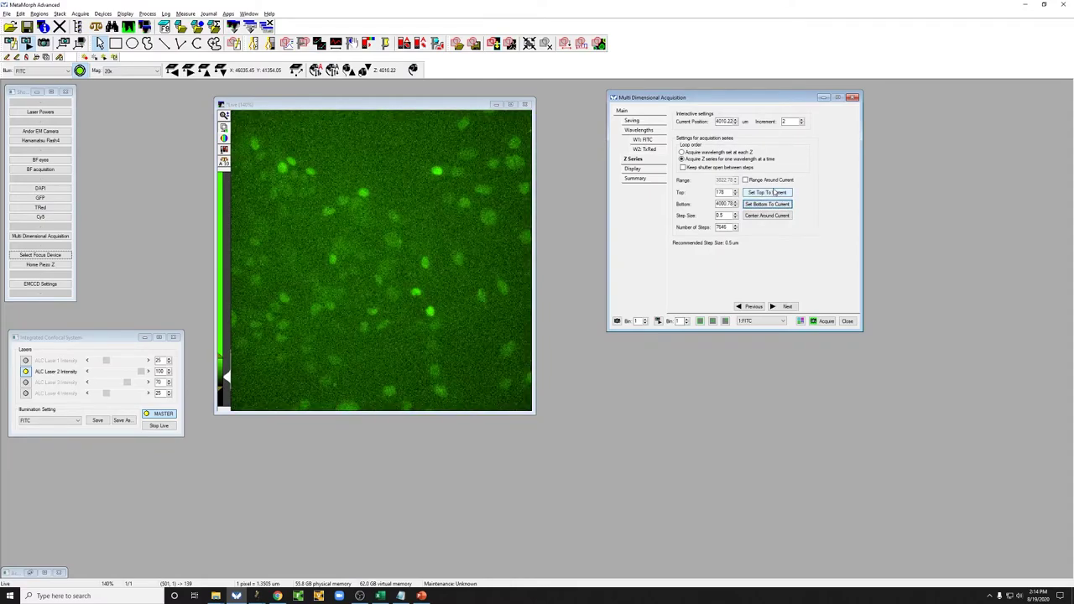
{"action": "left_click", "coordinate": [772, 193]}
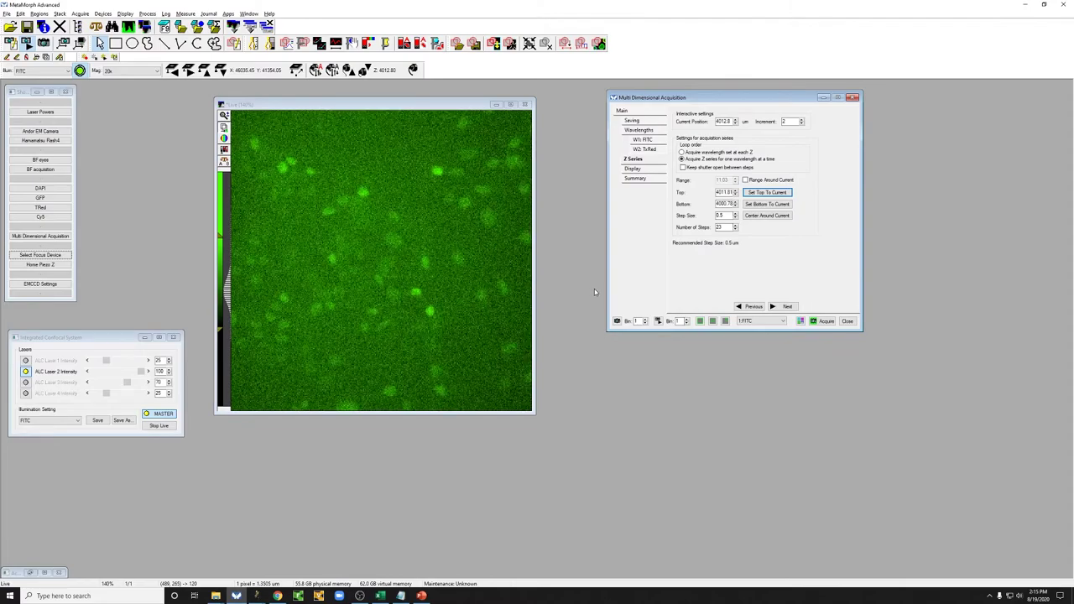
{"action": "left_click", "coordinate": [40, 254]}
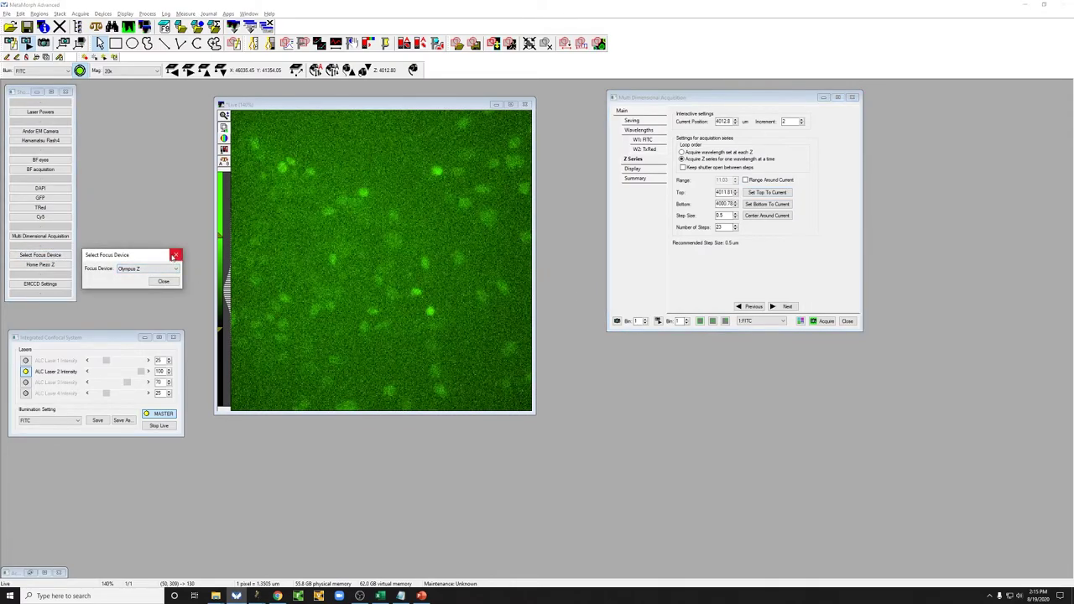
{"action": "left_click", "coordinate": [175, 256]}
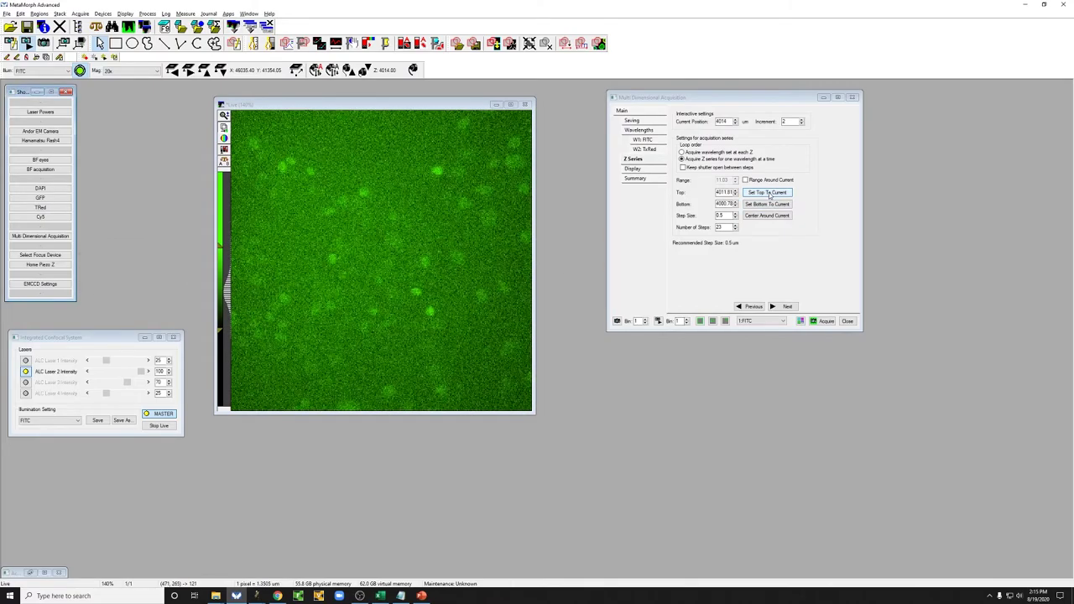
Centre the Z series on the current focus with a 6 µm range
{"action": "left_click", "coordinate": [746, 179]}
{"action": "double_click", "coordinate": [711, 182]}
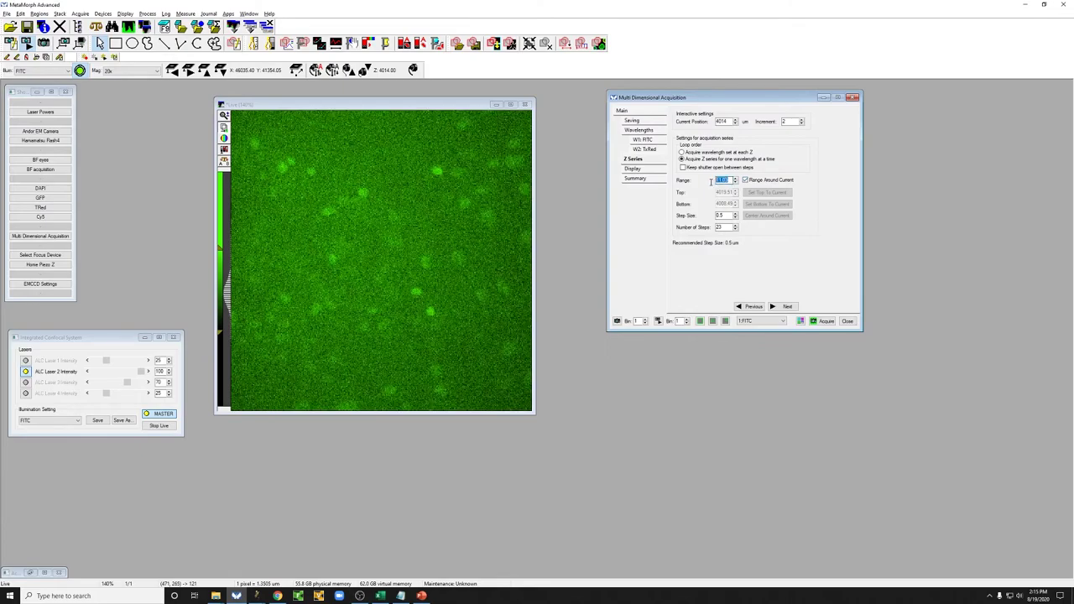
{"action": "type", "text": "6"}
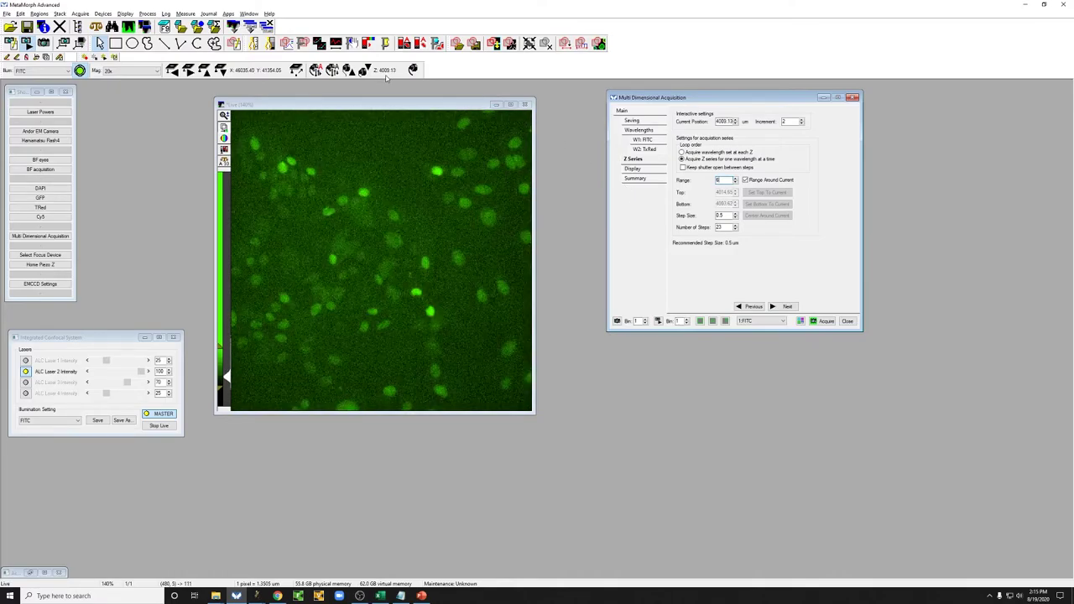
Switch the focus device to ALC Piezo Z, centring the Z series at 175 µm
{"action": "left_click", "coordinate": [41, 255]}
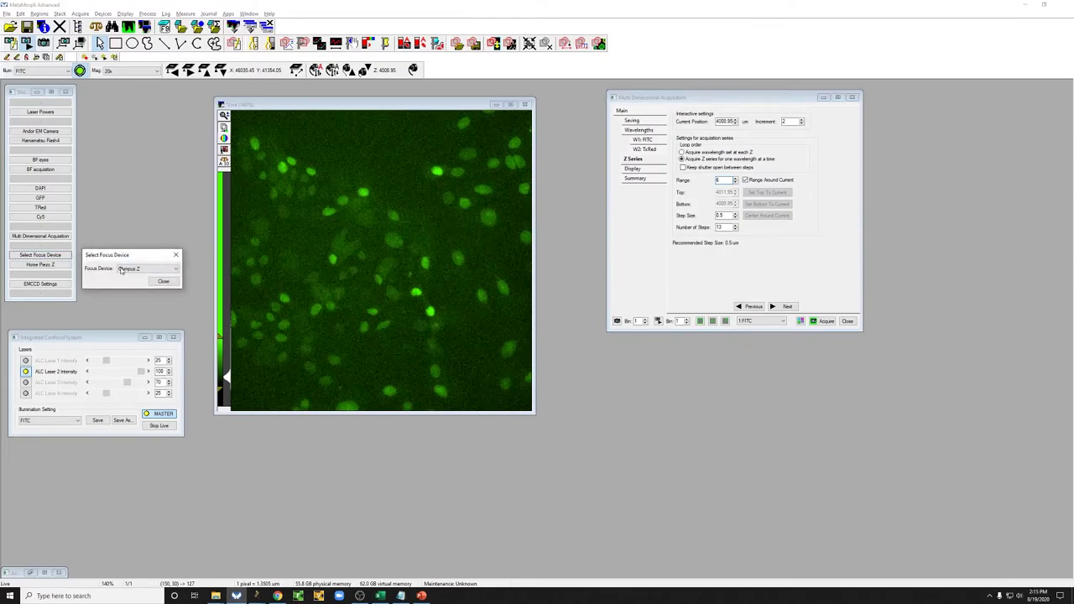
{"action": "left_click", "coordinate": [122, 269]}
{"action": "left_click", "coordinate": [142, 285]}
{"action": "left_click", "coordinate": [163, 283]}
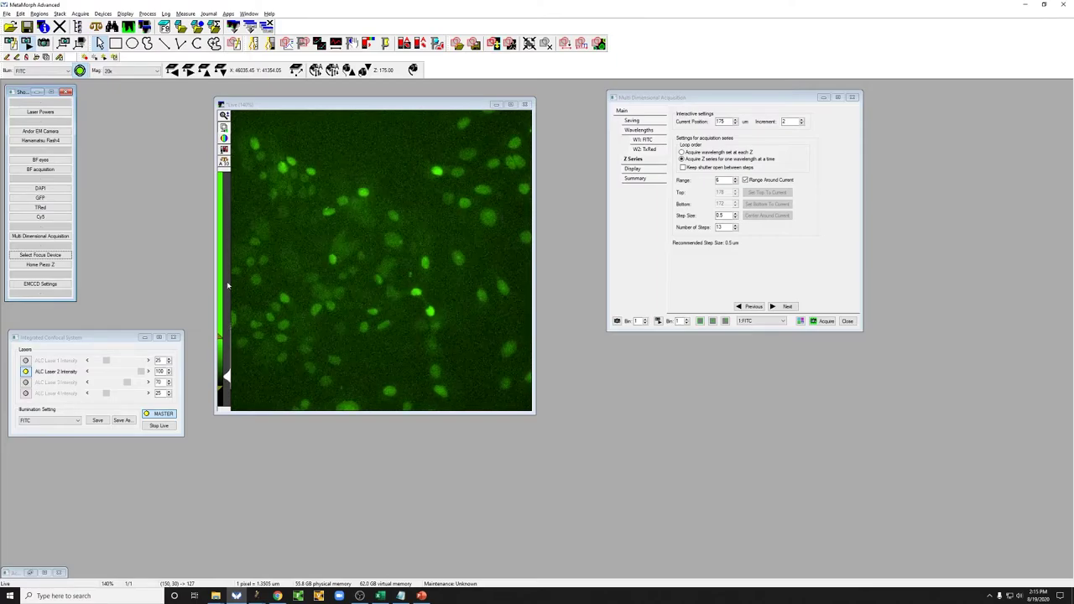
Enable Use Dual Z Motors on the MDA Main page and open the Hardware Auto Focus choices
{"action": "left_click", "coordinate": [645, 116]}
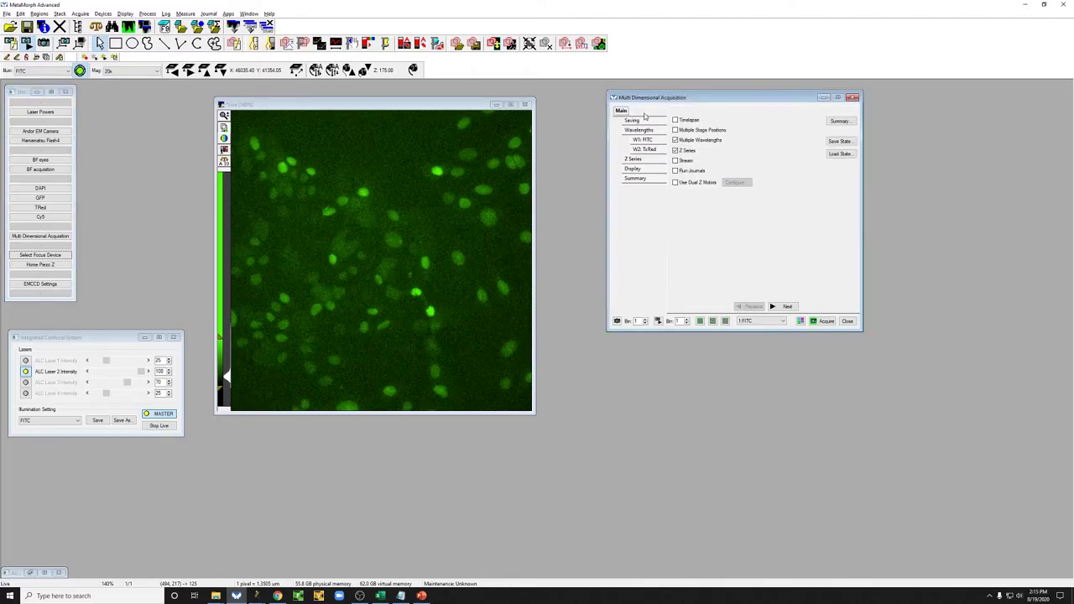
{"action": "left_click", "coordinate": [676, 183]}
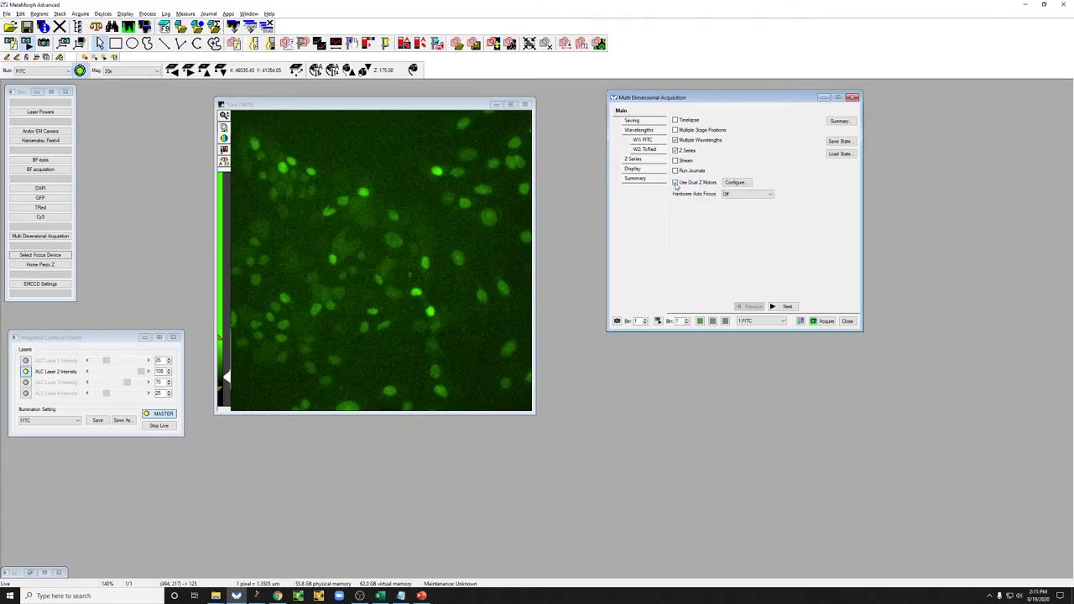
{"action": "left_click", "coordinate": [732, 195]}
Turn hardware autofocus on and confirm Olympus Z for Z1/autofocus, ALC Piezo Z for Z2/Z series
{"action": "left_click", "coordinate": [733, 209]}
{"action": "left_click", "coordinate": [739, 183]}
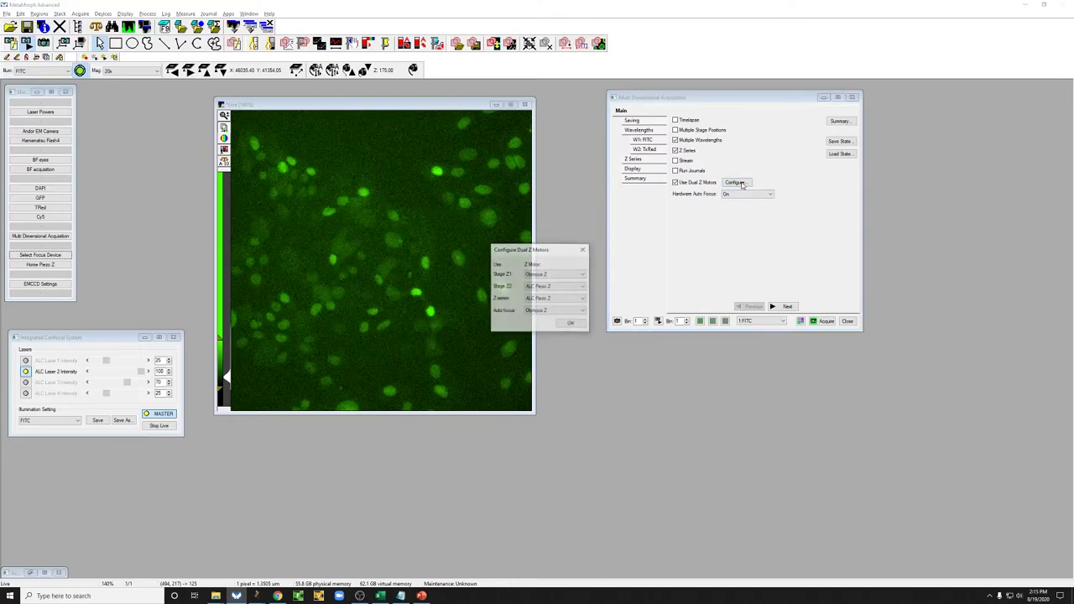
{"action": "left_click", "coordinate": [569, 289]}
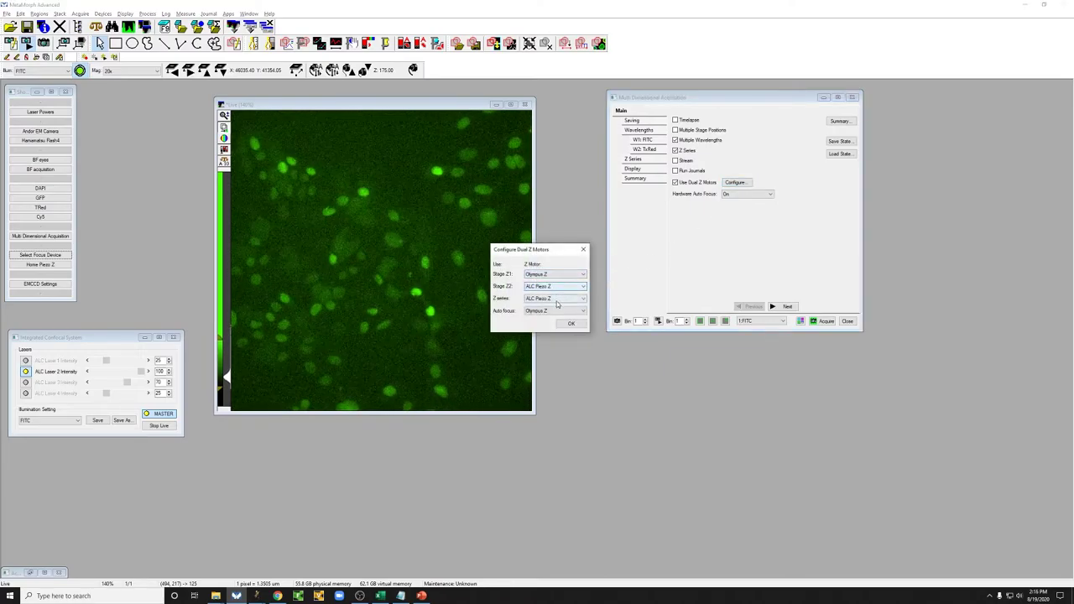
{"action": "left_click", "coordinate": [556, 311]}
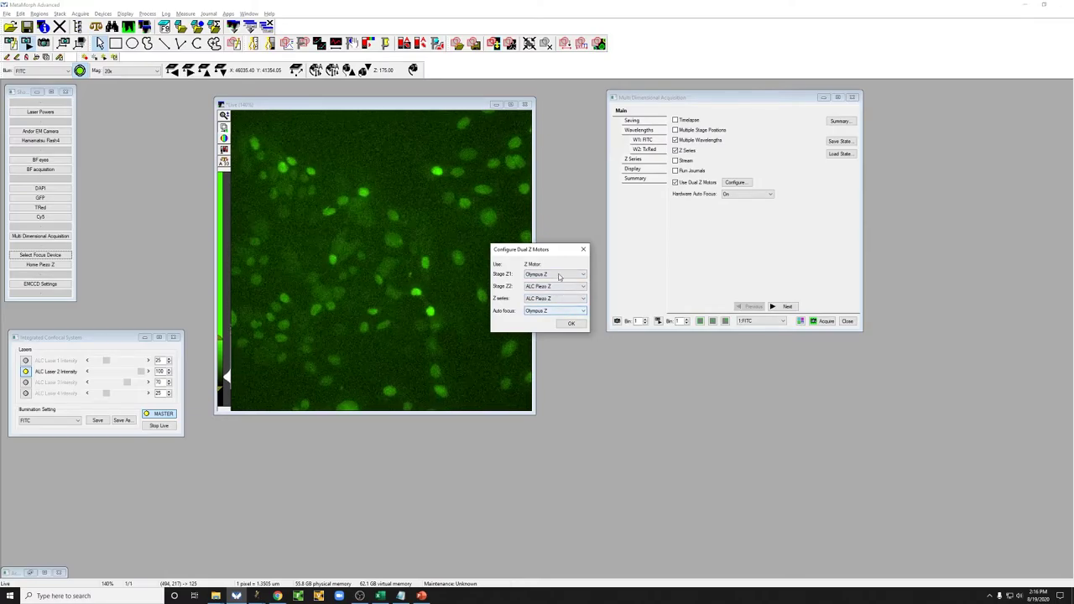
{"action": "left_click", "coordinate": [564, 274]}
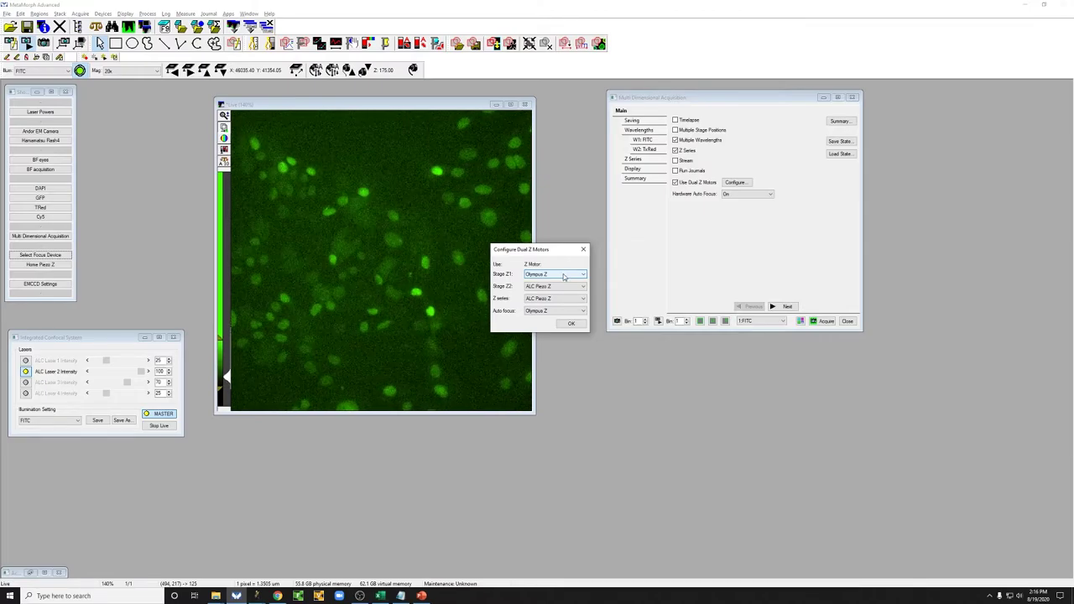
{"action": "left_click", "coordinate": [556, 300]}
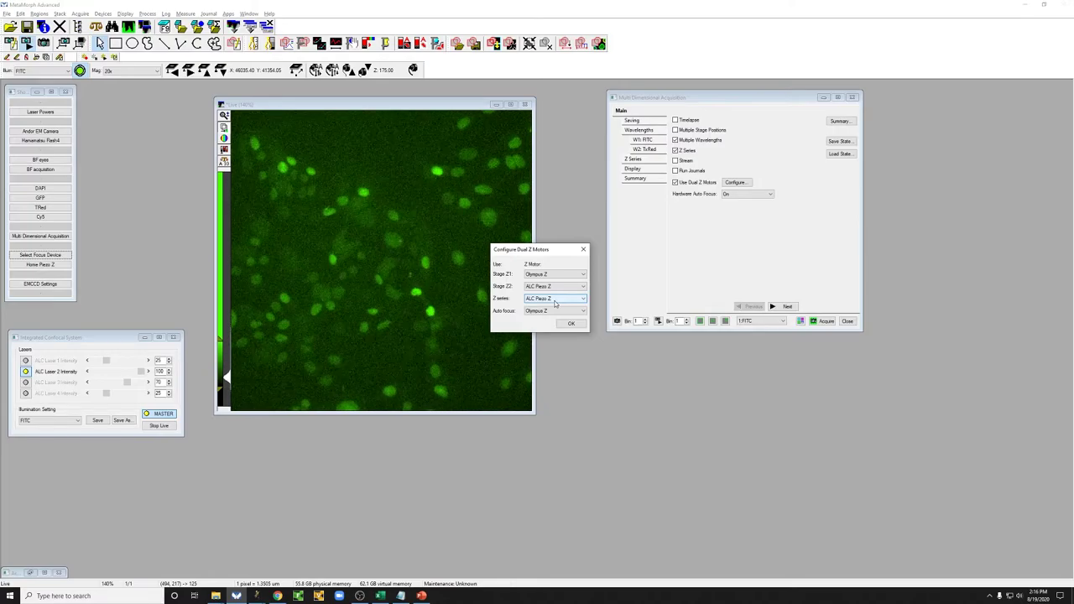
{"action": "left_click", "coordinate": [554, 311]}
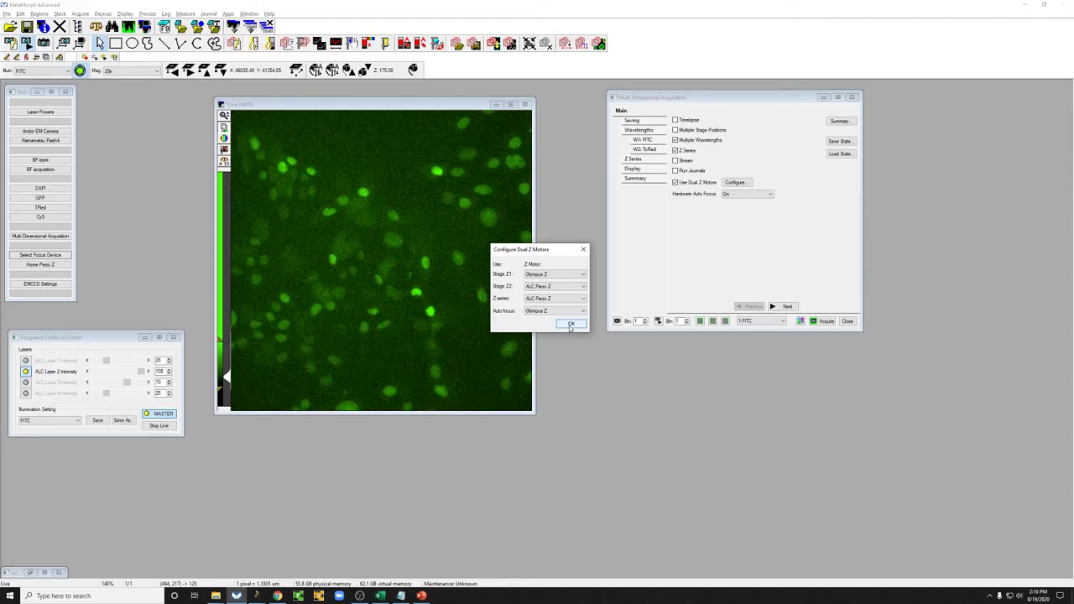
{"action": "left_click", "coordinate": [570, 325]}
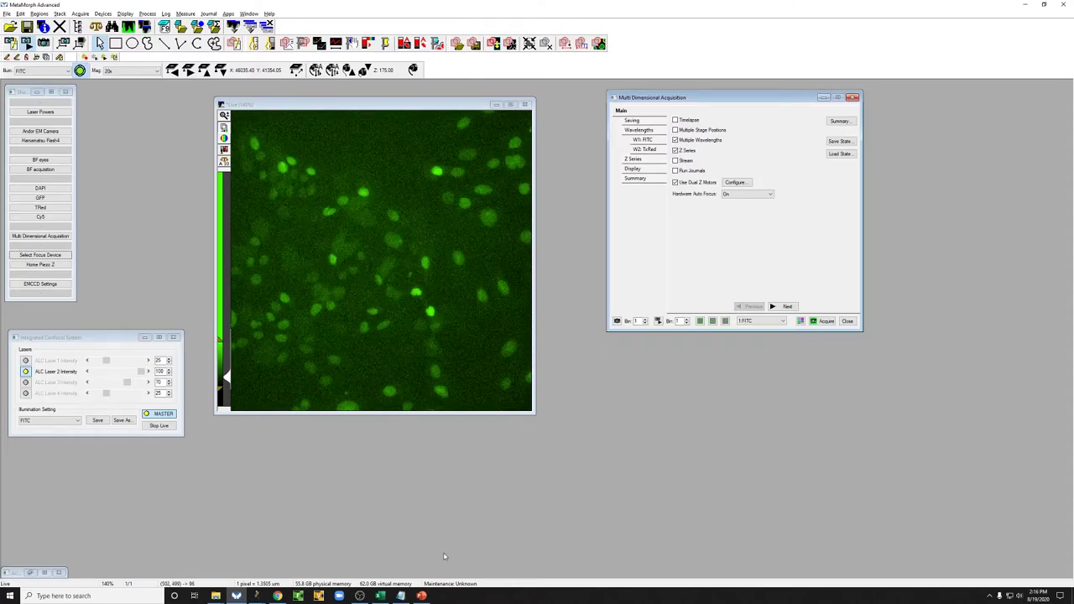
Find the autofocus offset and add Position1 and Position2 to the stage list, Z2 at 175
{"action": "left_click", "coordinate": [423, 596]}
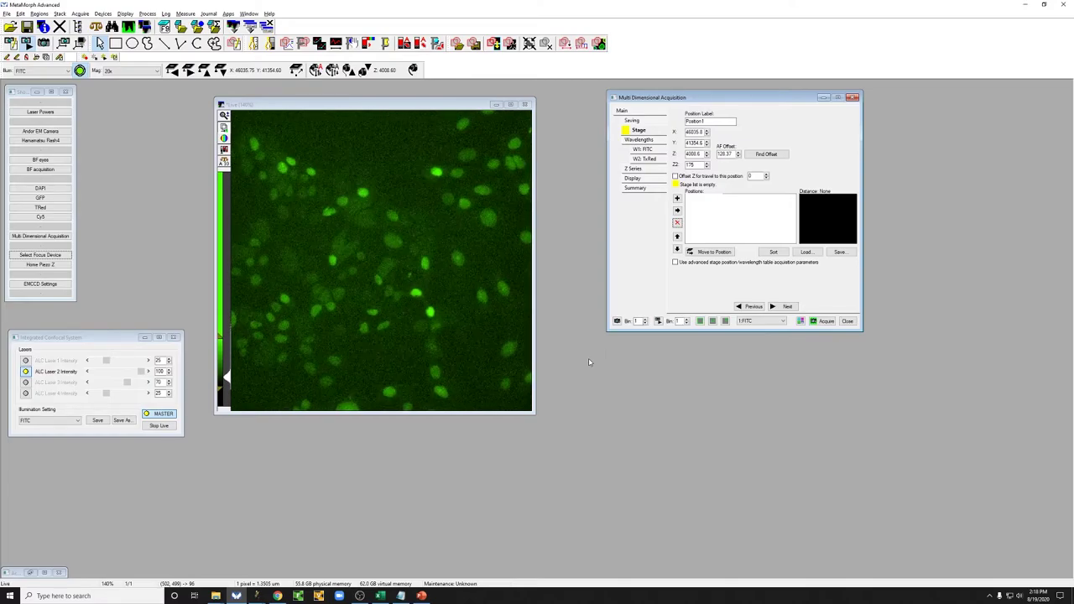
{"action": "left_click", "coordinate": [765, 155]}
{"action": "left_click", "coordinate": [677, 199]}
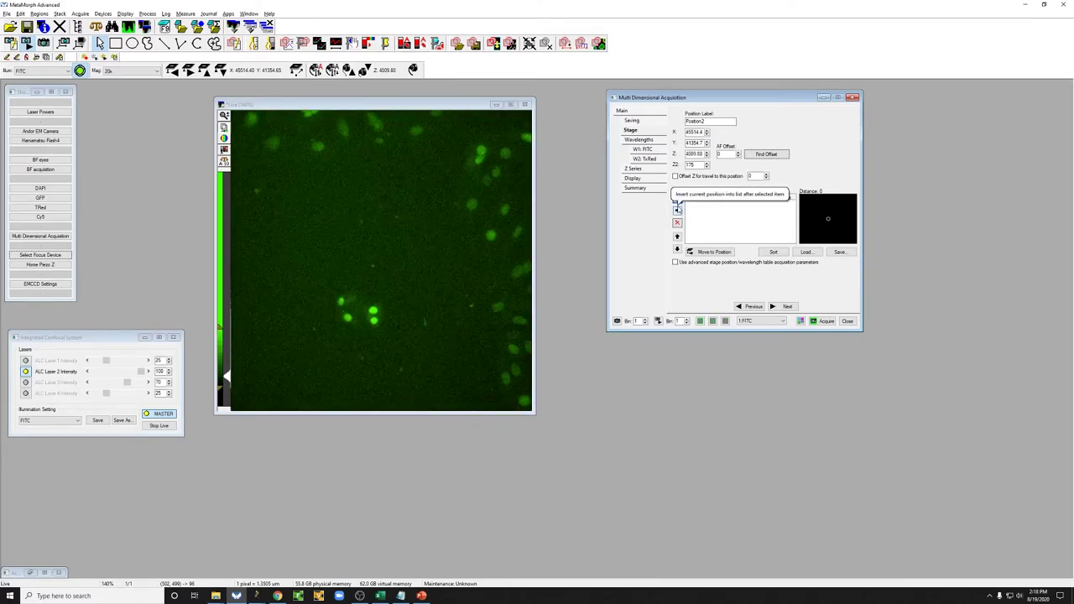
{"action": "left_click", "coordinate": [678, 209]}
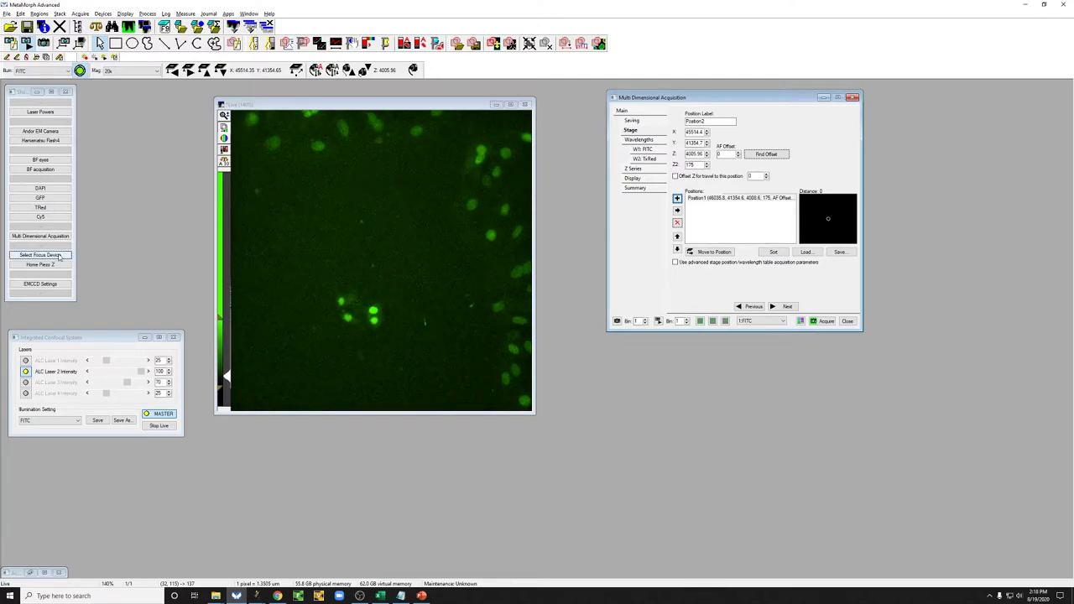
{"action": "left_click", "coordinate": [58, 258]}
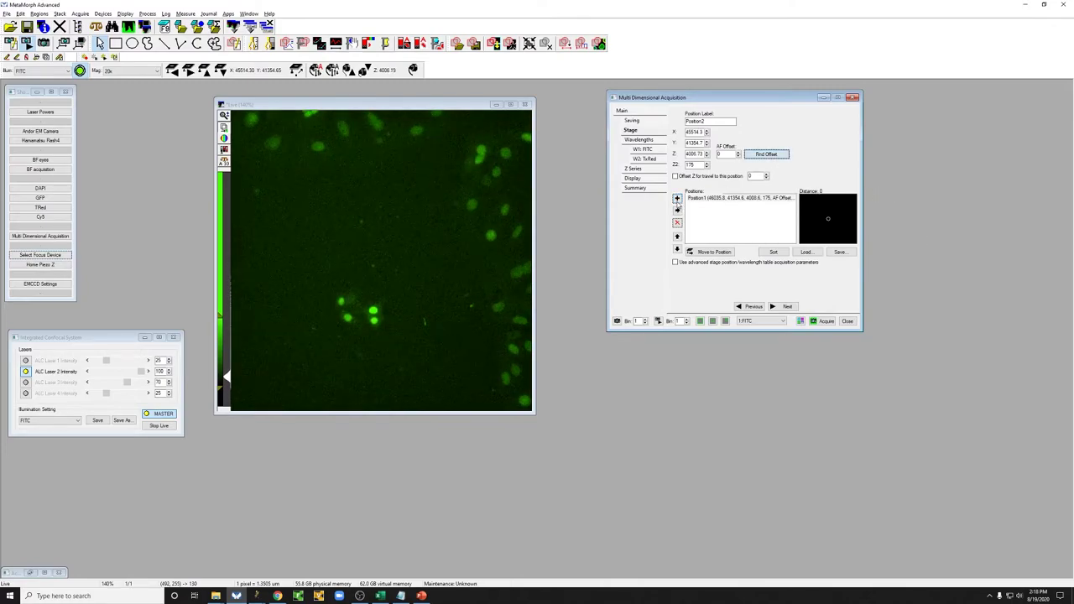
{"action": "left_click", "coordinate": [678, 199]}
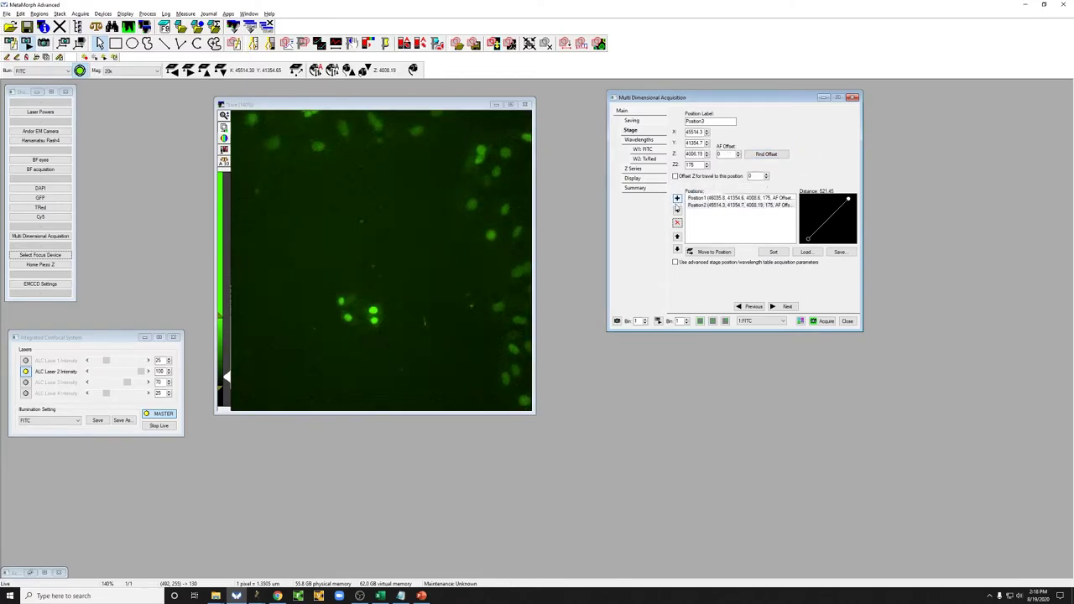
Run the acquisition from the Main page, producing zstack1 FITC and TxRed files for s1 and s2
{"action": "left_click", "coordinate": [648, 170]}
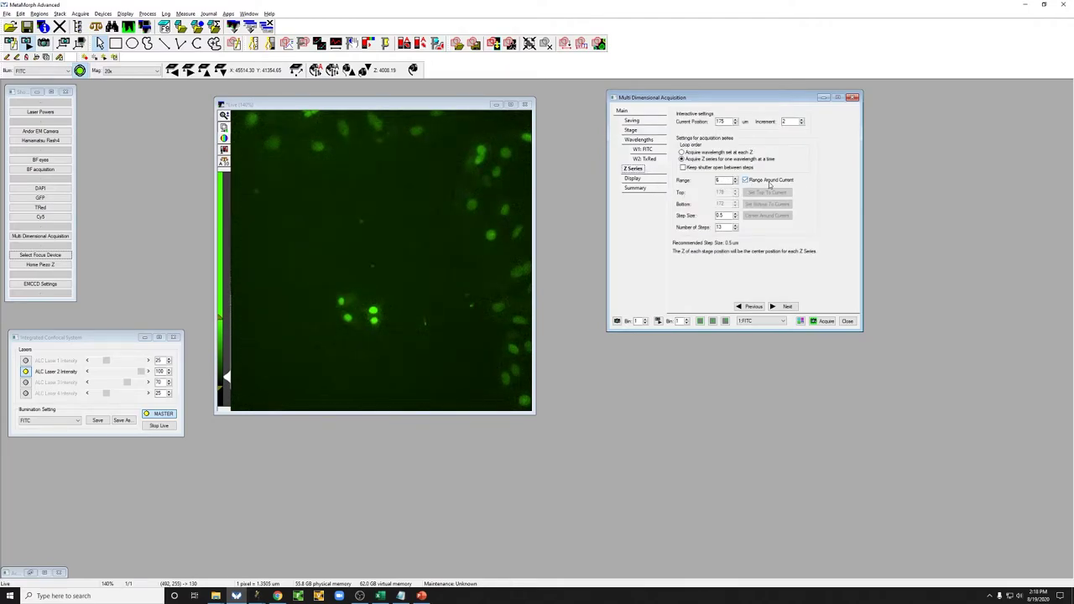
{"action": "left_click", "coordinate": [638, 111]}
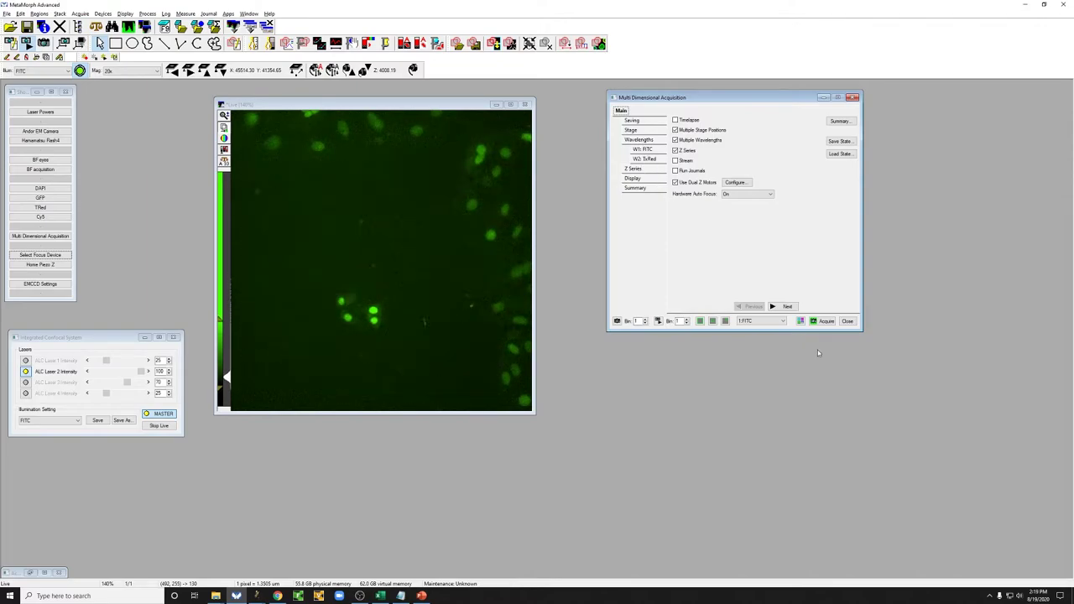
{"action": "left_click", "coordinate": [826, 322]}
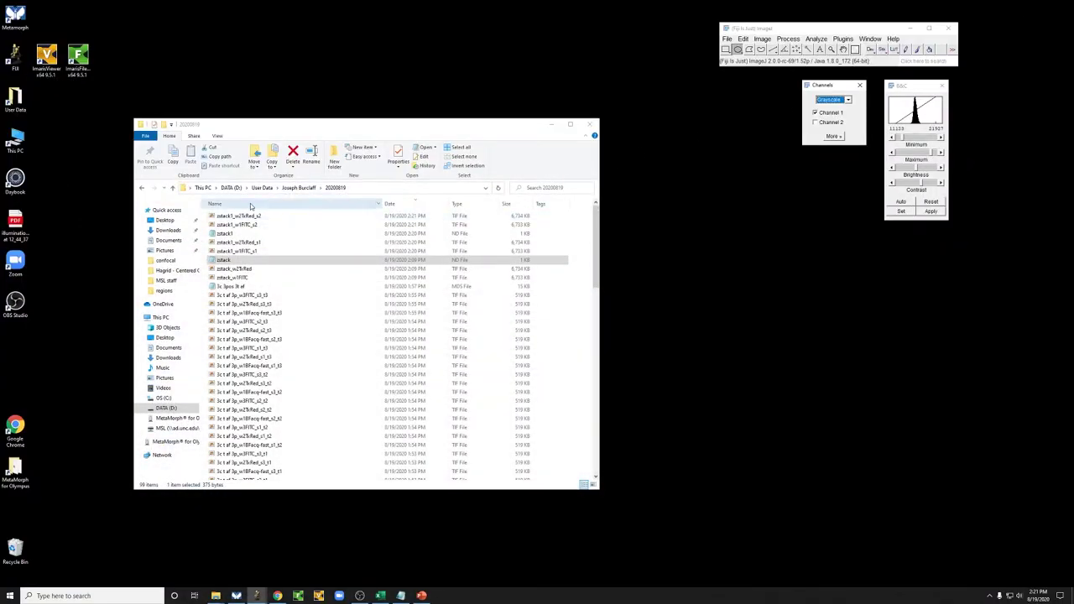
Open zstack1.nd in Fiji as hyperstacks with both series, browse z-slices, then return to MetaMorph
{"action": "left_click", "coordinate": [213, 235]}
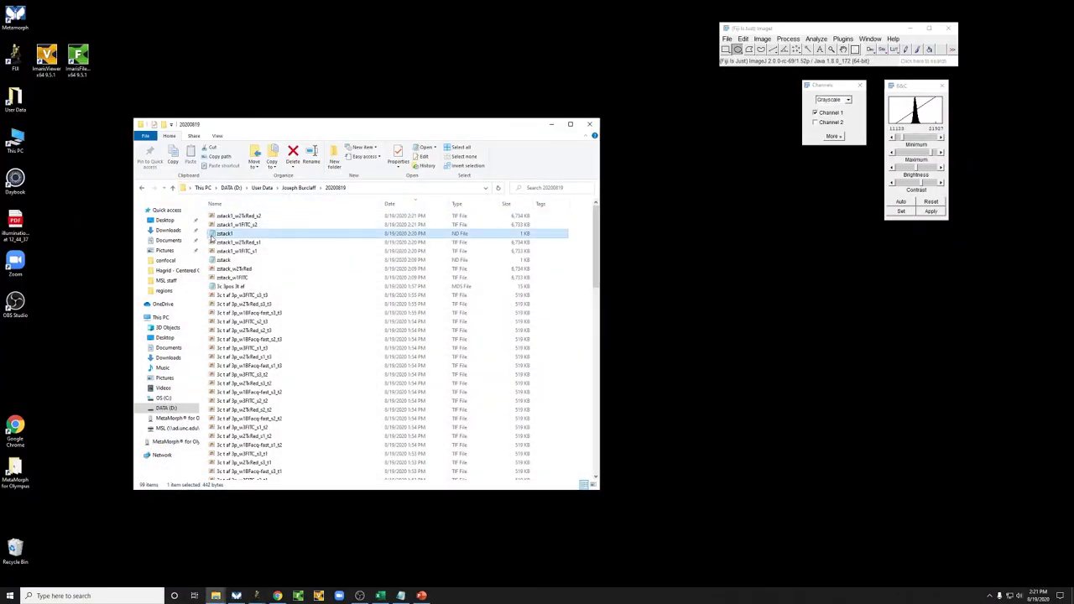
{"action": "left_click_drag", "start_coordinate": [211, 239], "coordinate": [747, 50]}
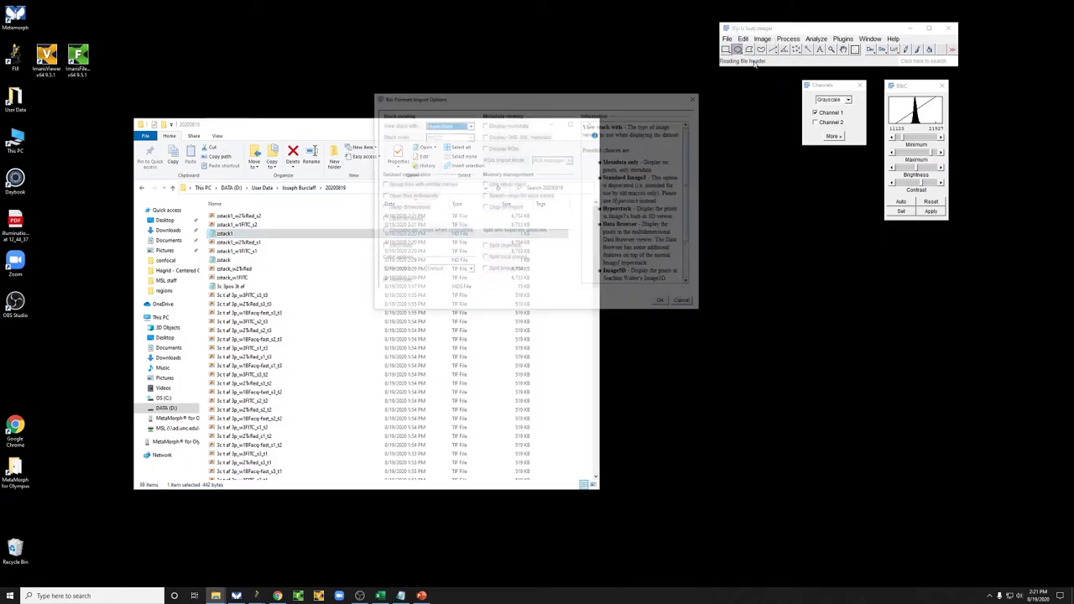
{"action": "left_click", "coordinate": [665, 304]}
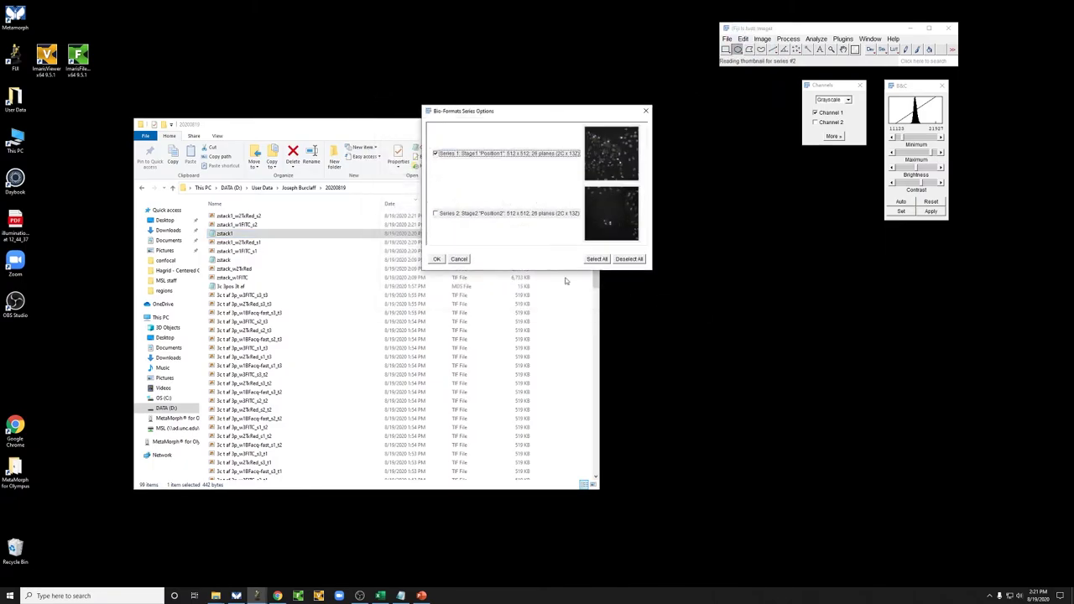
{"action": "left_click", "coordinate": [597, 258]}
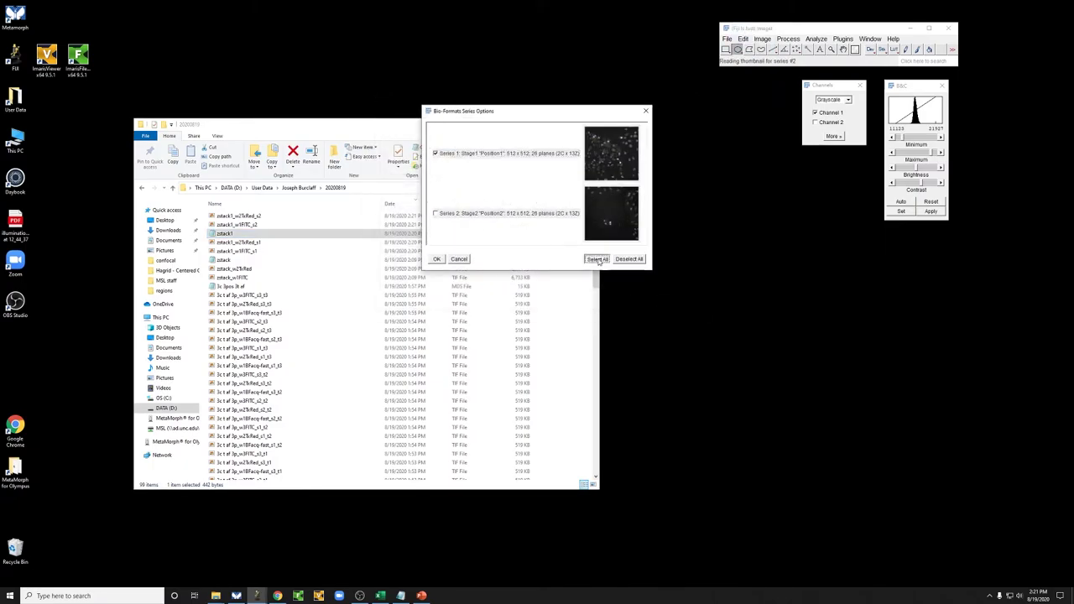
{"action": "left_click", "coordinate": [436, 259]}
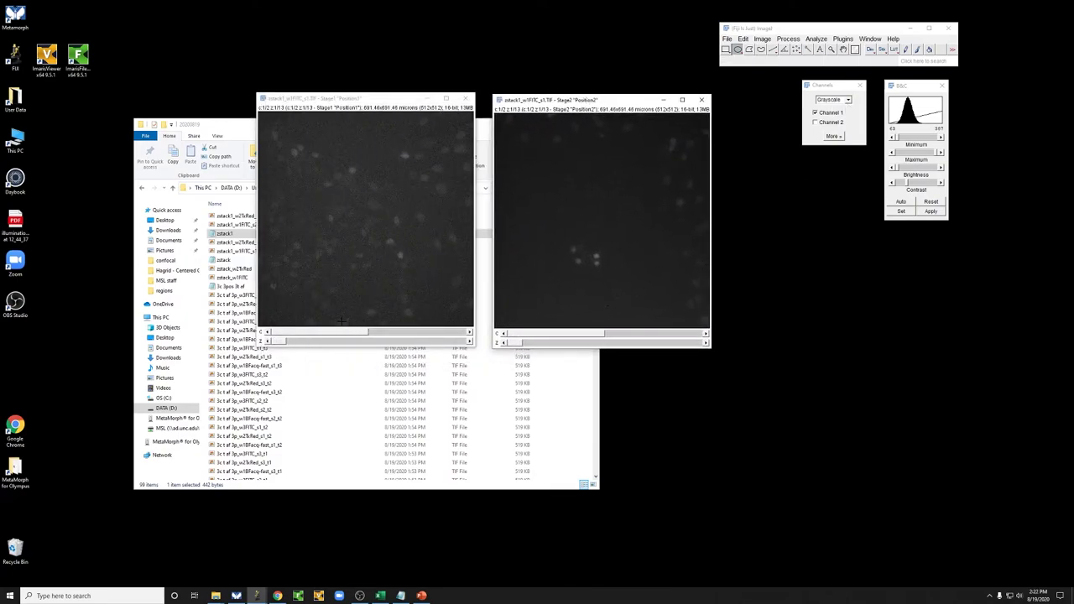
{"action": "left_click_drag", "start_coordinate": [280, 341], "coordinate": [336, 341]}
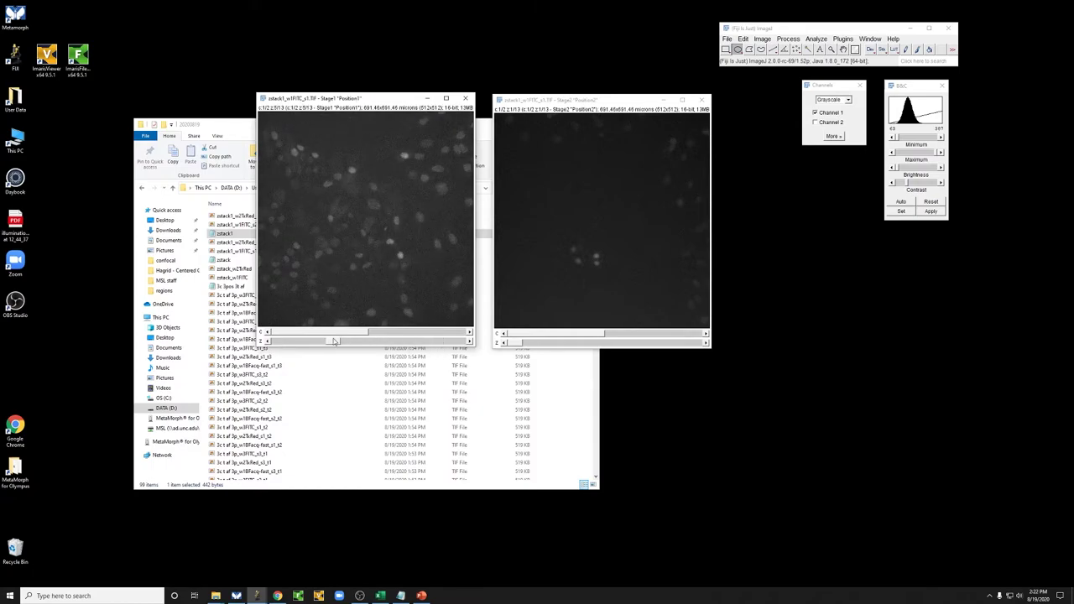
{"action": "left_click", "coordinate": [237, 596]}
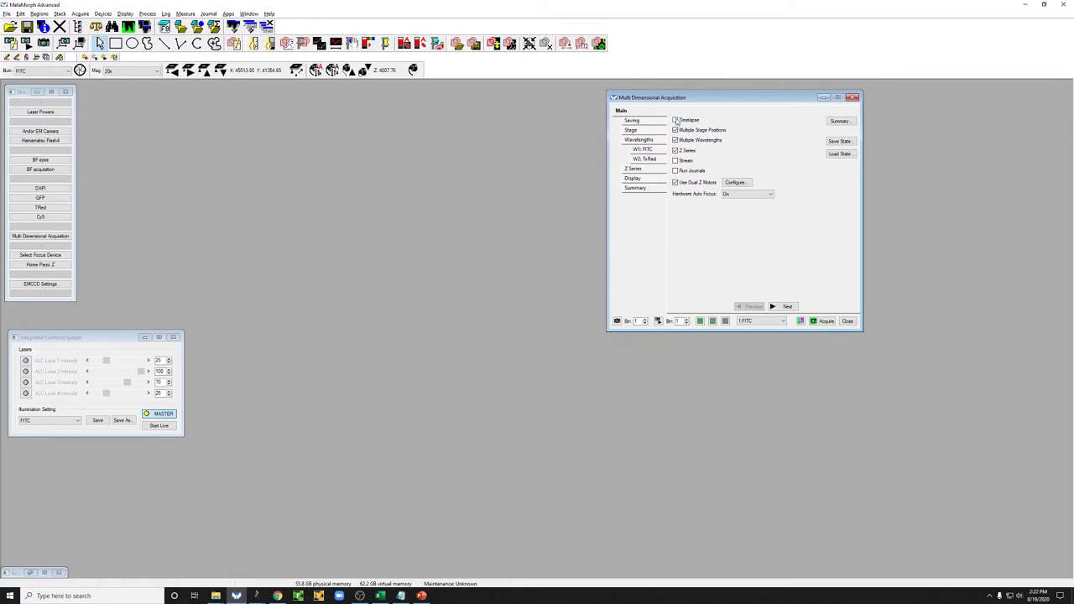
Enable Timelapse with 2 time points
{"action": "left_click", "coordinate": [677, 121]}
{"action": "left_click", "coordinate": [663, 131]}
{"action": "left_click", "coordinate": [727, 122]}
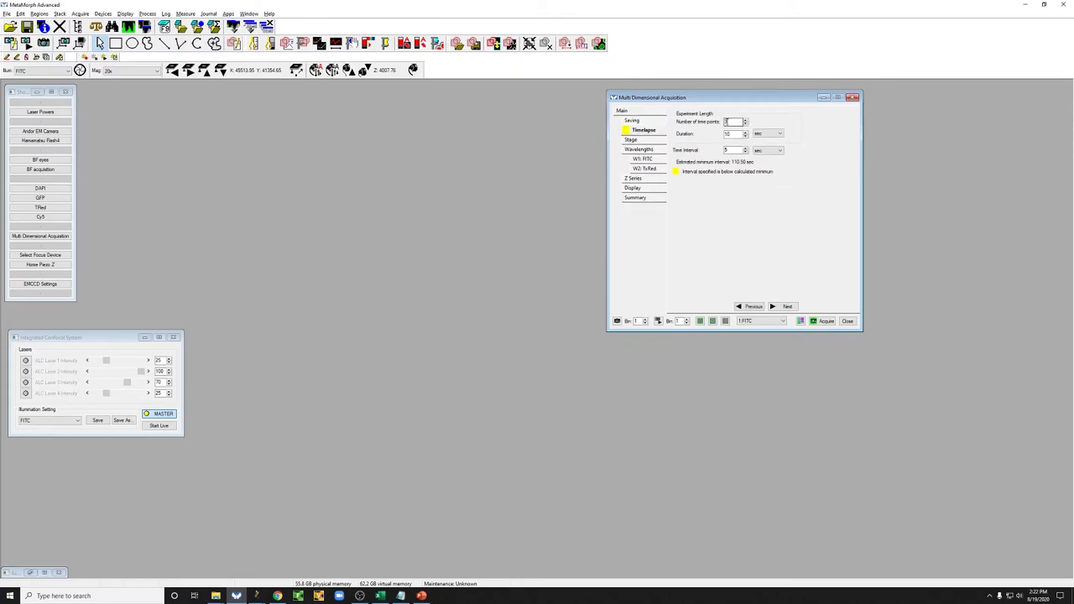
{"action": "type", "text": "2"}
{"action": "left_click", "coordinate": [734, 149]}
Acquire the timelapse as zstack2 and select the zstack2 dataset in Explorer
{"action": "left_click", "coordinate": [820, 323]}
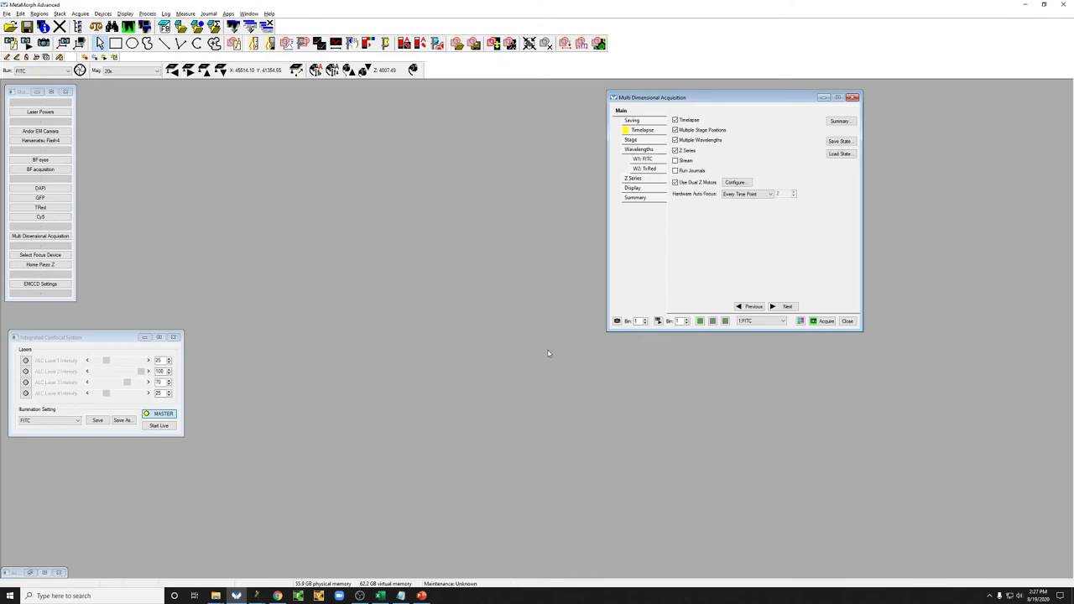
{"action": "left_click", "coordinate": [1025, 5]}
{"action": "left_click", "coordinate": [242, 269]}
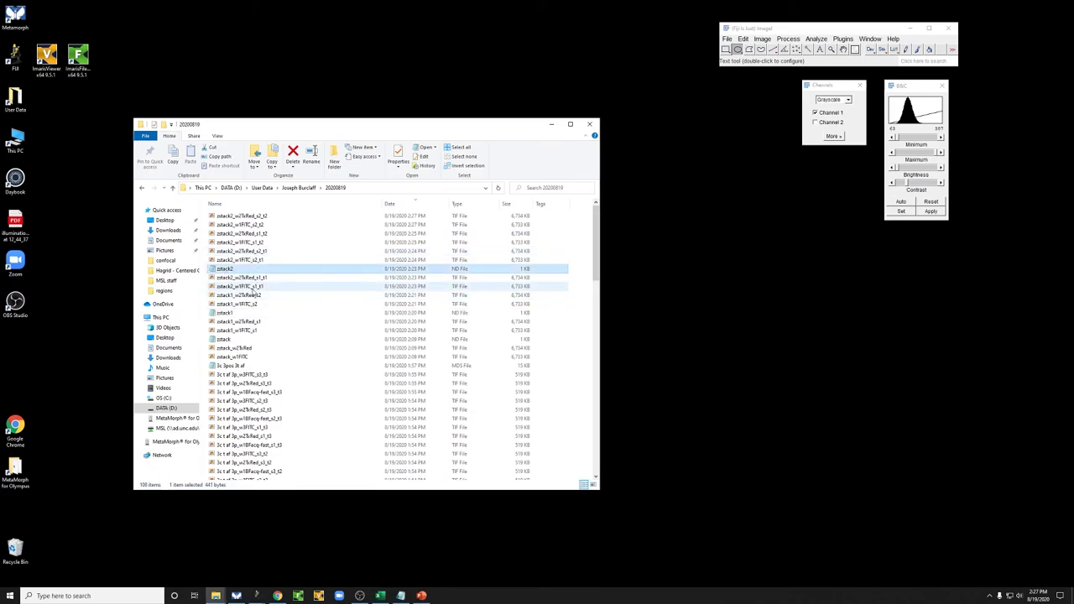
Import zstack2.nd into Fiji as hyperstacks, including both stage-position series
{"action": "left_click", "coordinate": [252, 287]}
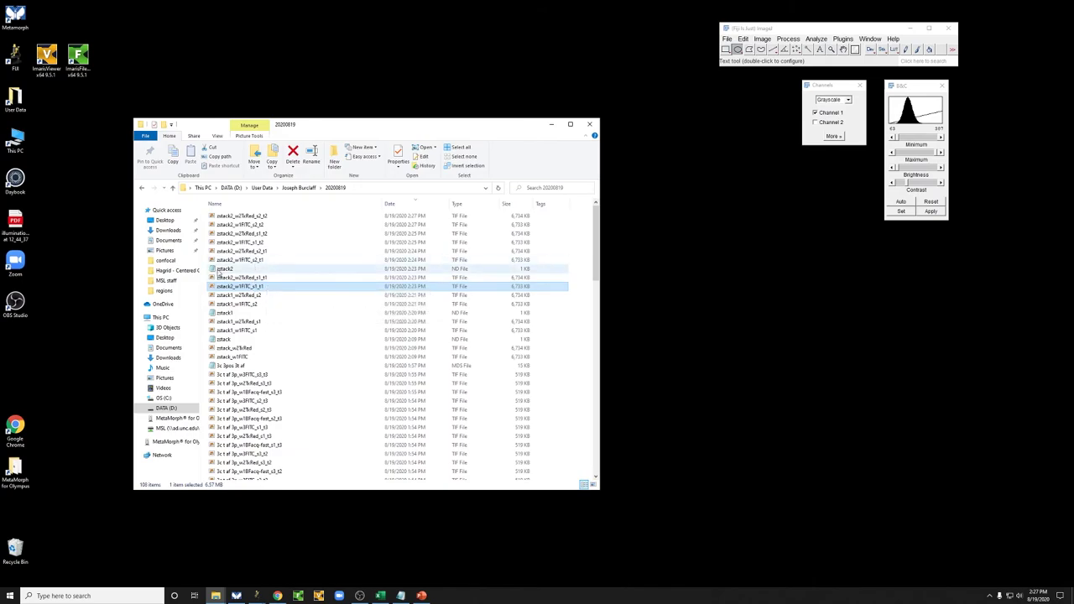
{"action": "left_click", "coordinate": [218, 271]}
{"action": "left_click_drag", "start_coordinate": [216, 271], "coordinate": [752, 52]}
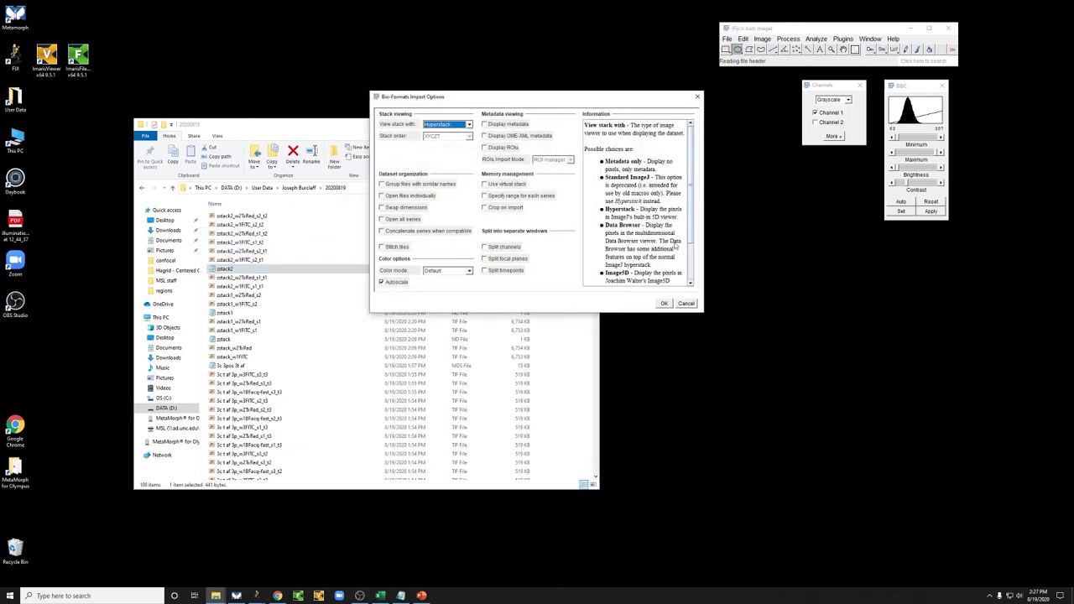
{"action": "left_click", "coordinate": [664, 303]}
{"action": "left_click", "coordinate": [432, 258]}
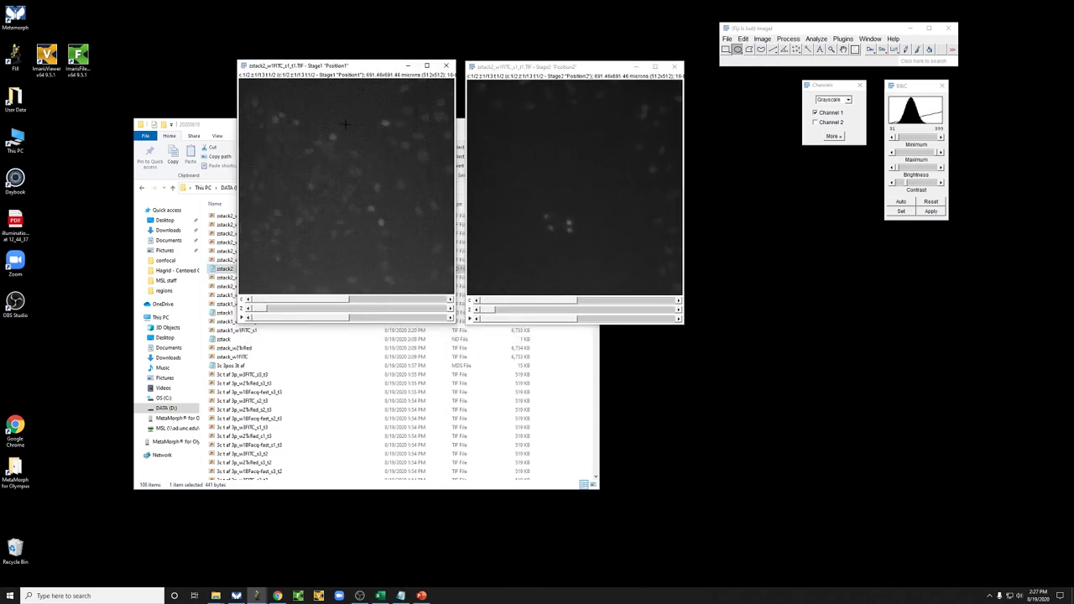
Step both position hyperstacks deeper in z and toggle between channels 1 and 2
{"action": "left_click_drag", "start_coordinate": [261, 311], "coordinate": [337, 310]}
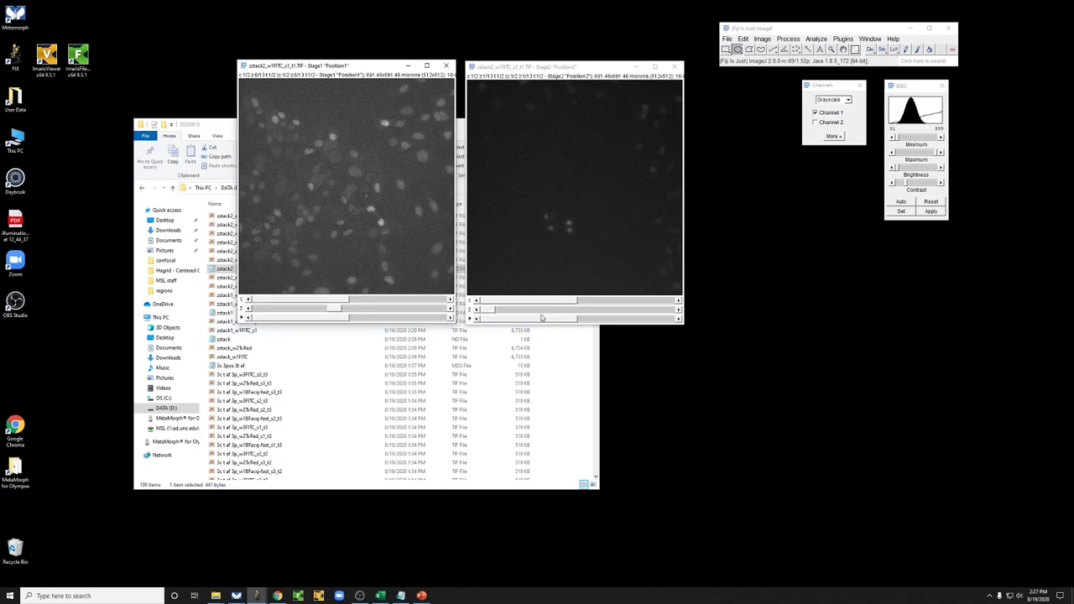
{"action": "left_click_drag", "start_coordinate": [496, 310], "coordinate": [568, 309]}
{"action": "left_click", "coordinate": [418, 299]}
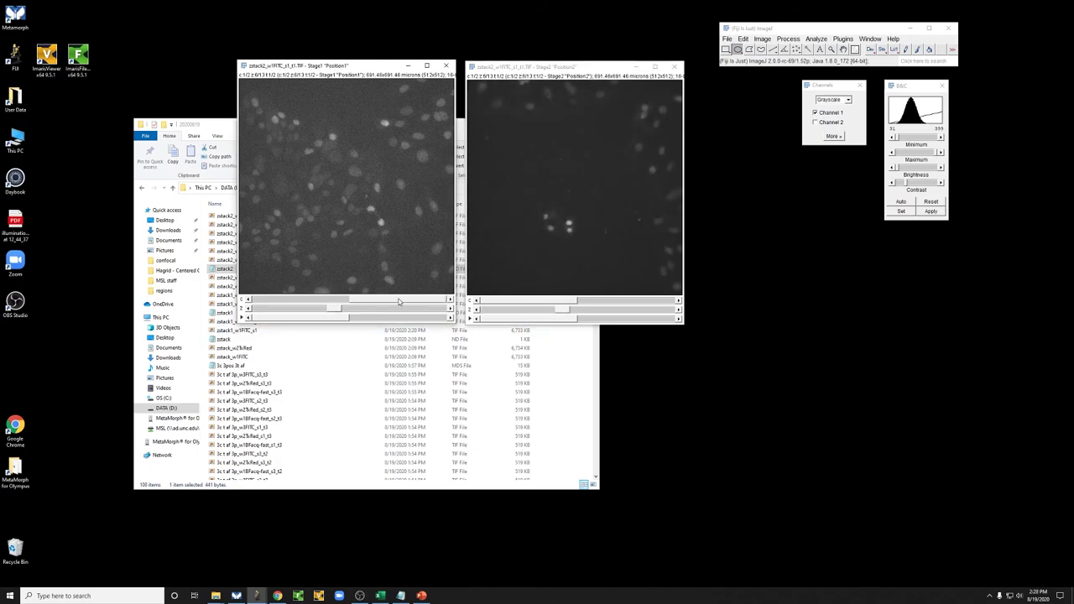
{"action": "left_click", "coordinate": [289, 299]}
{"action": "left_click", "coordinate": [444, 300]}
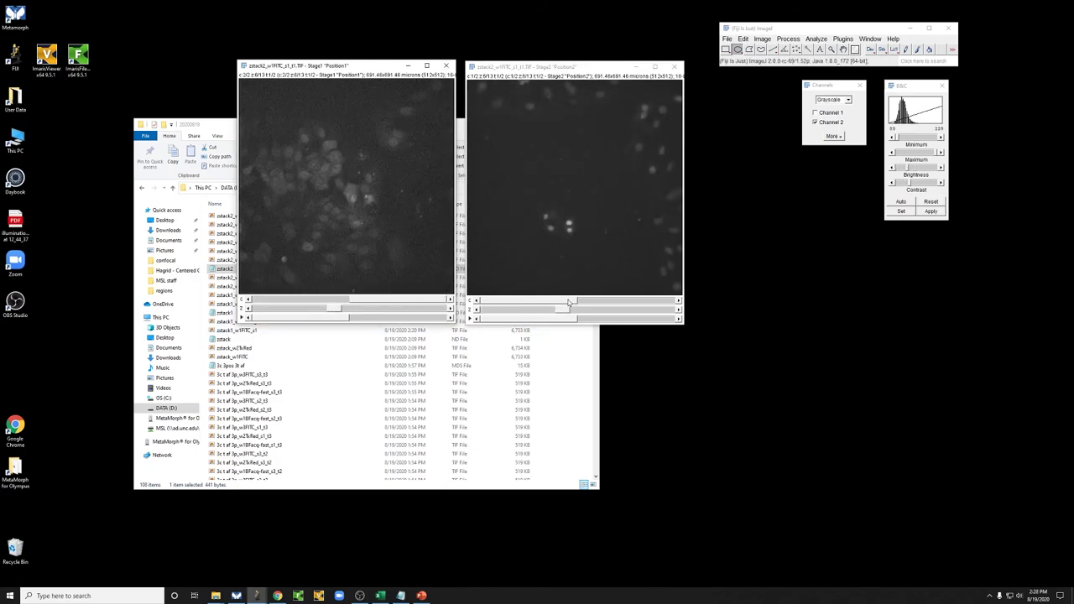
{"action": "left_click", "coordinate": [587, 300]}
{"action": "left_click", "coordinate": [544, 299]}
Switch Position1 and Position2 between time points 1 and 2
{"action": "mouse_move", "coordinate": [304, 320]}
{"action": "left_mouse_down"}
{"action": "mouse_move", "coordinate": [403, 319]}
{"action": "mouse_move", "coordinate": [304, 319]}
{"action": "left_mouse_up"}
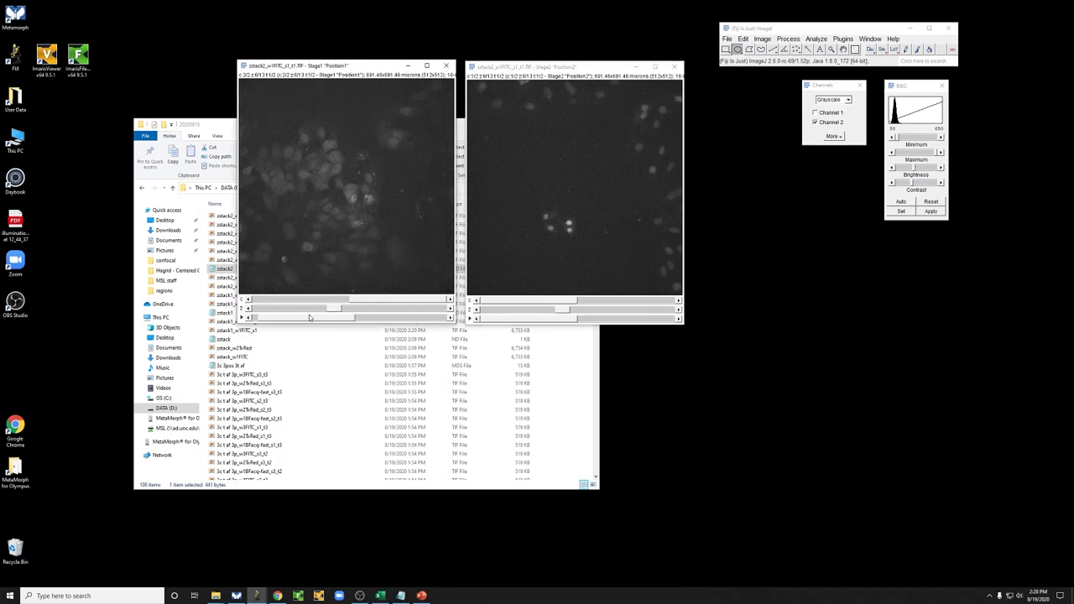
{"action": "left_click", "coordinate": [580, 320]}
{"action": "left_click_drag", "start_coordinate": [580, 320], "coordinate": [629, 320]}
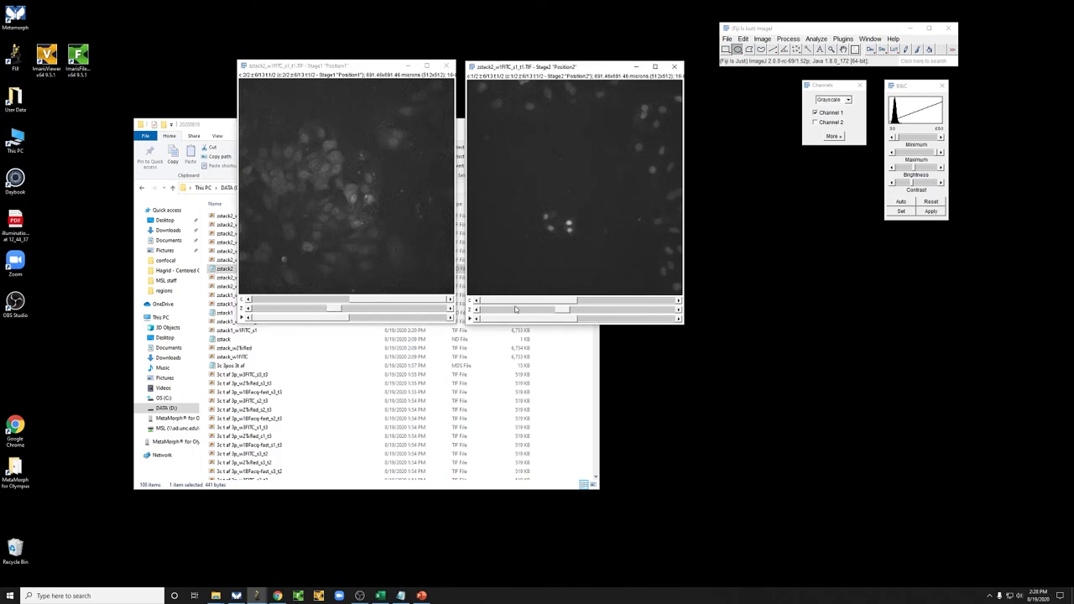